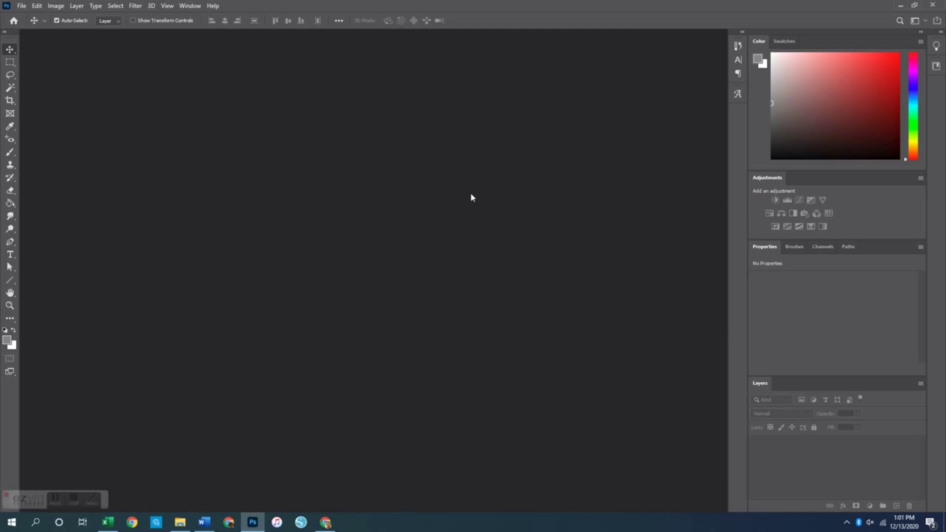
Create a new portrait document 5 inches wide and 6.5 inches high at 300 pixels/inch in RGB Color
click(22, 6)
click(33, 16)
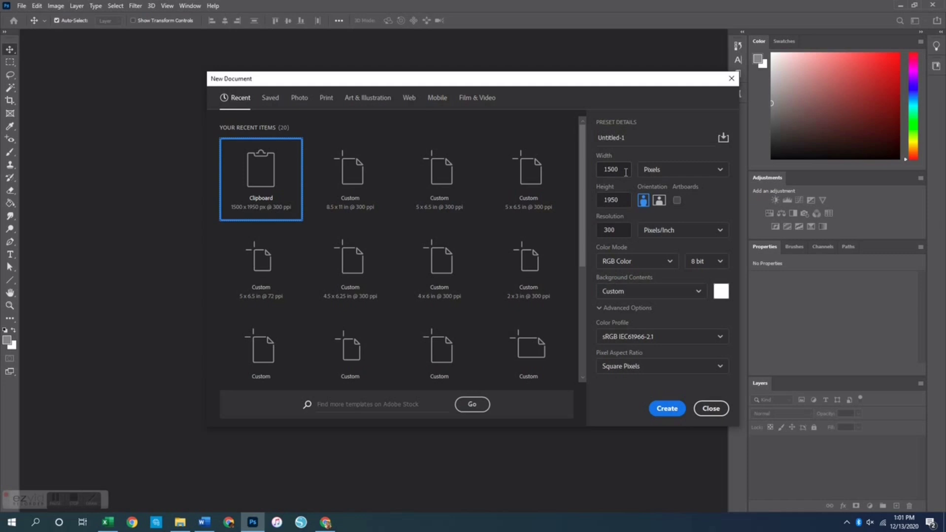
click(683, 170)
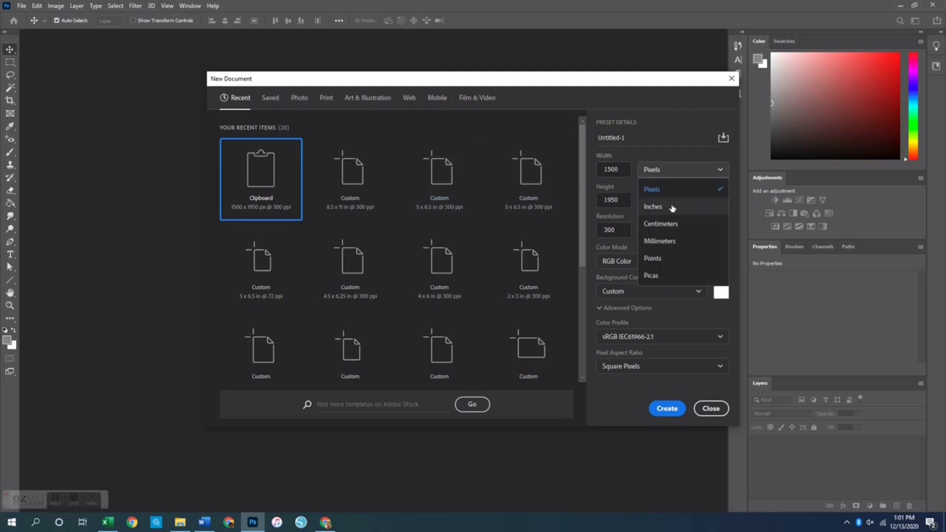
click(672, 207)
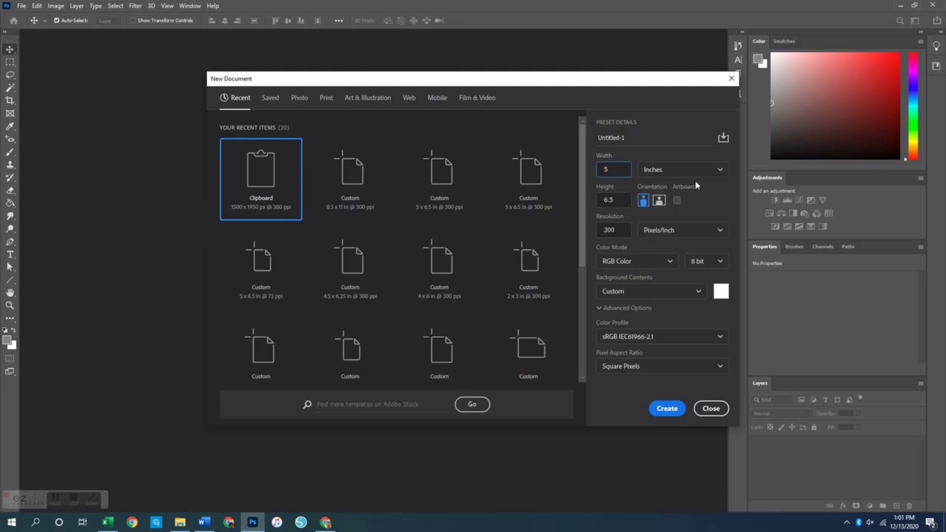
click(618, 205)
click(626, 229)
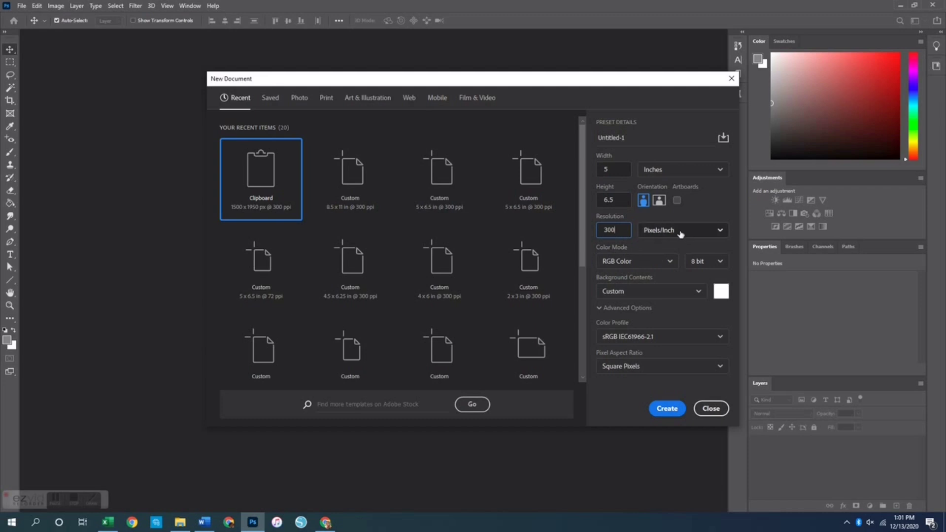
click(666, 414)
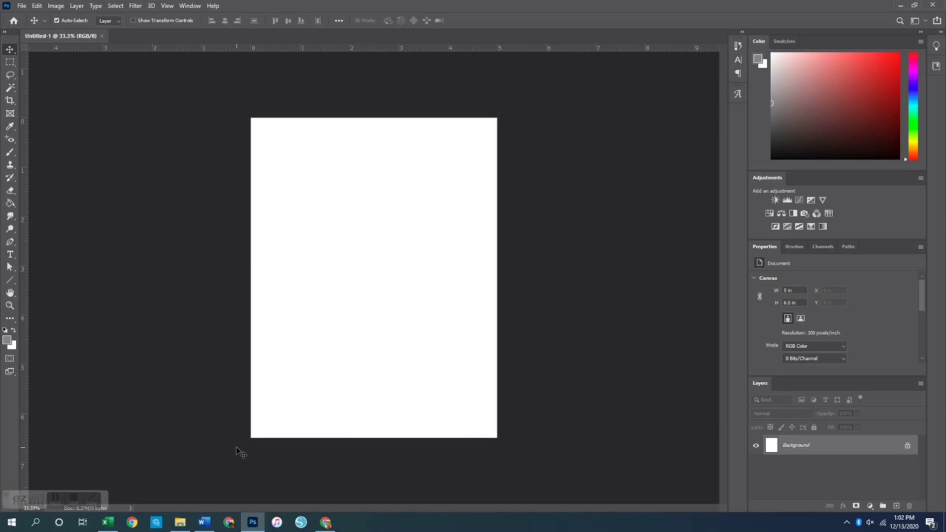
Show the grid and draw a closed triangle with the Pen tool from the canvas's top centre to both bottom corners
key(ctrl)
key(ctrl+apostrophe)
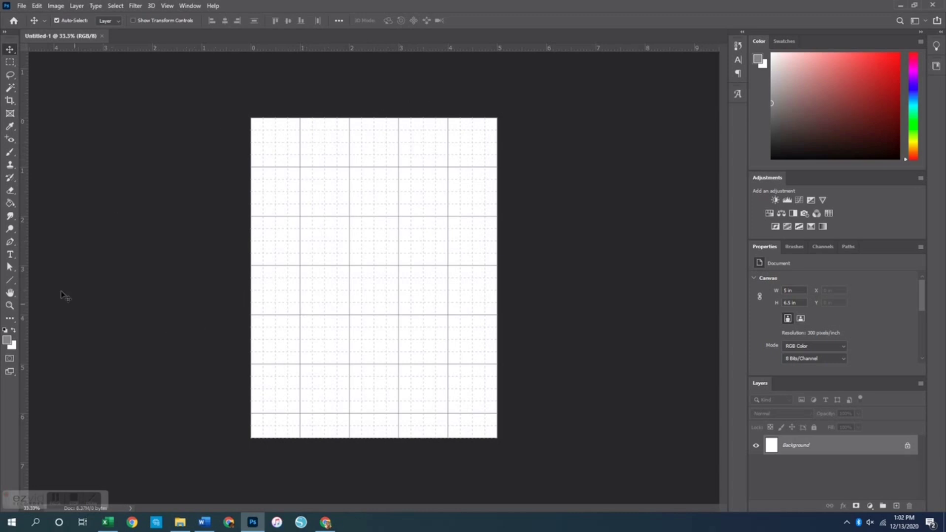
click(11, 242)
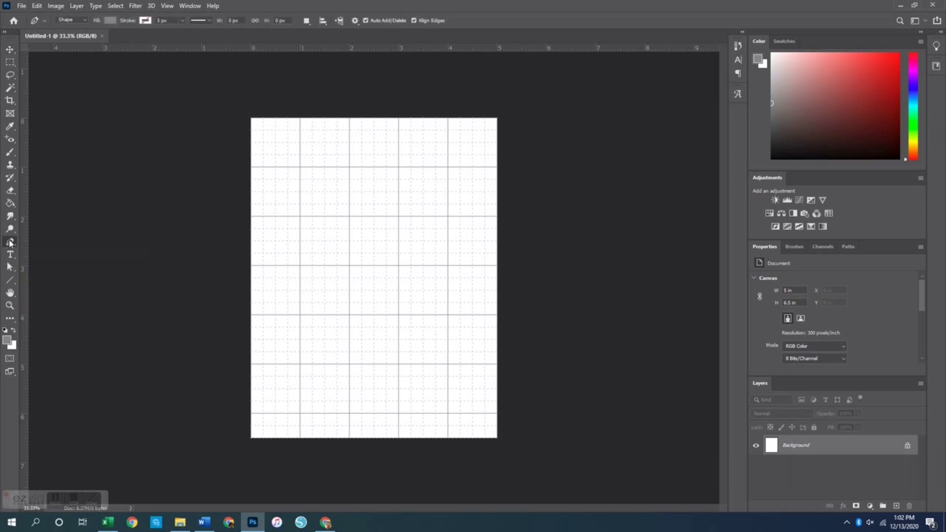
click(374, 119)
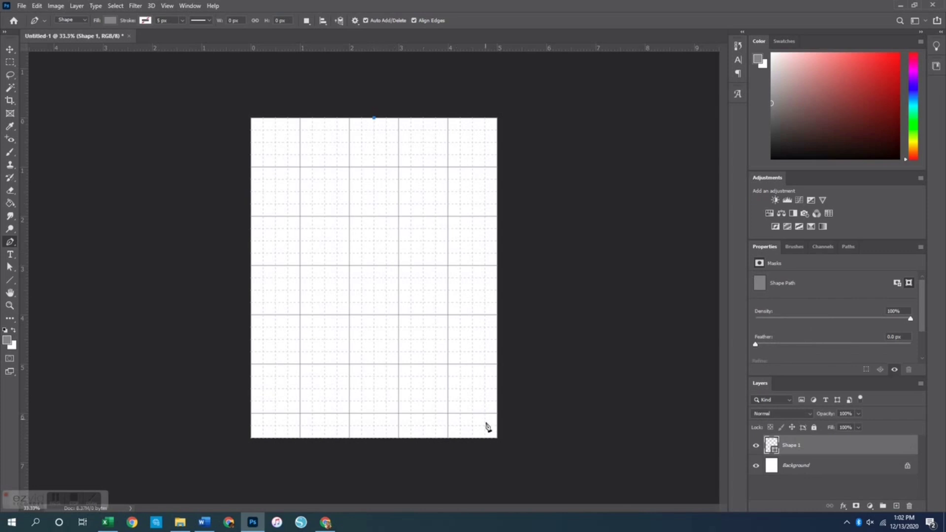
click(497, 437)
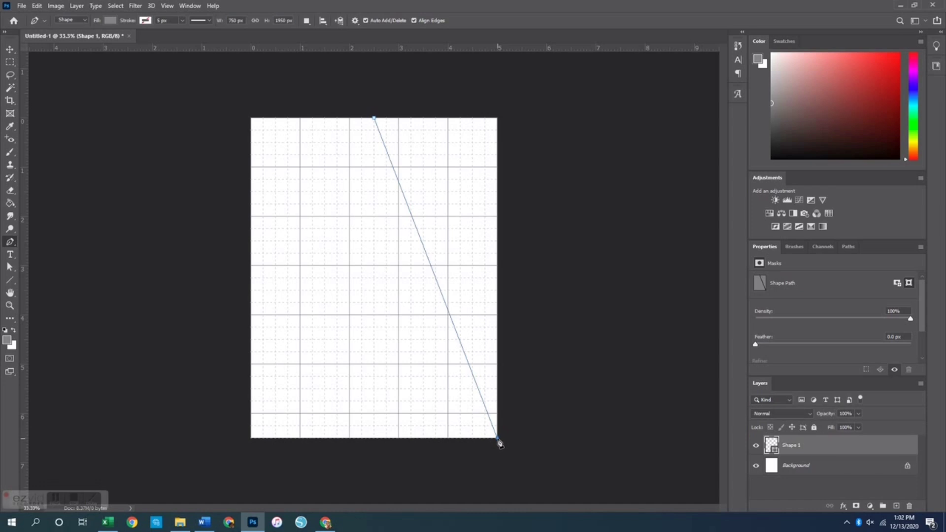
click(250, 438)
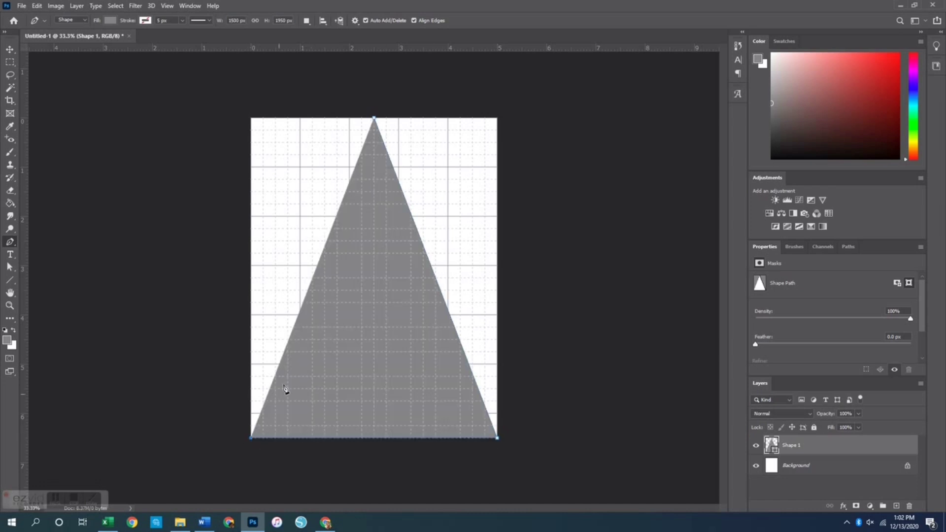
click(374, 120)
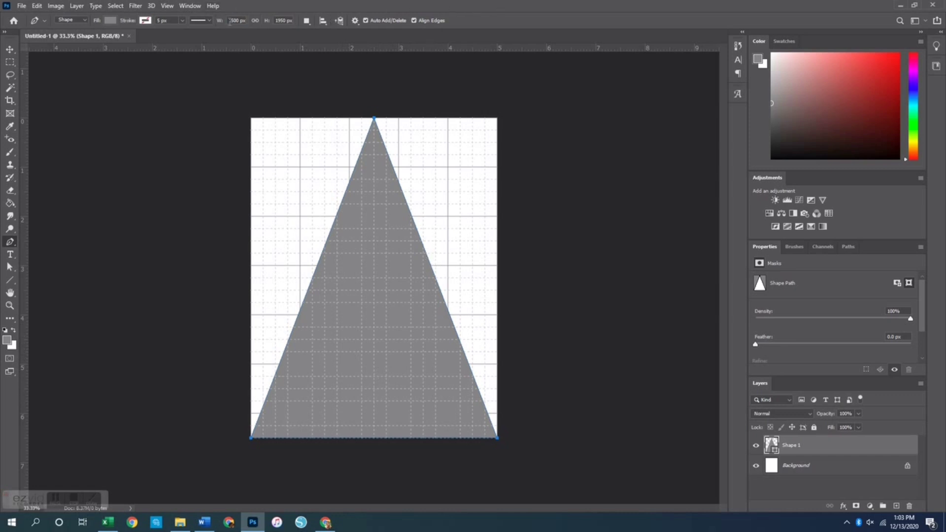
click(146, 21)
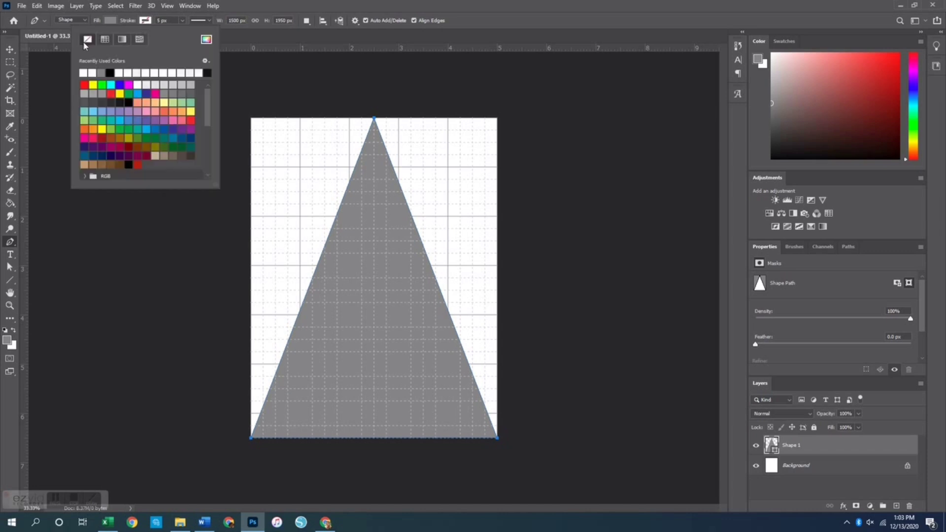
click(145, 21)
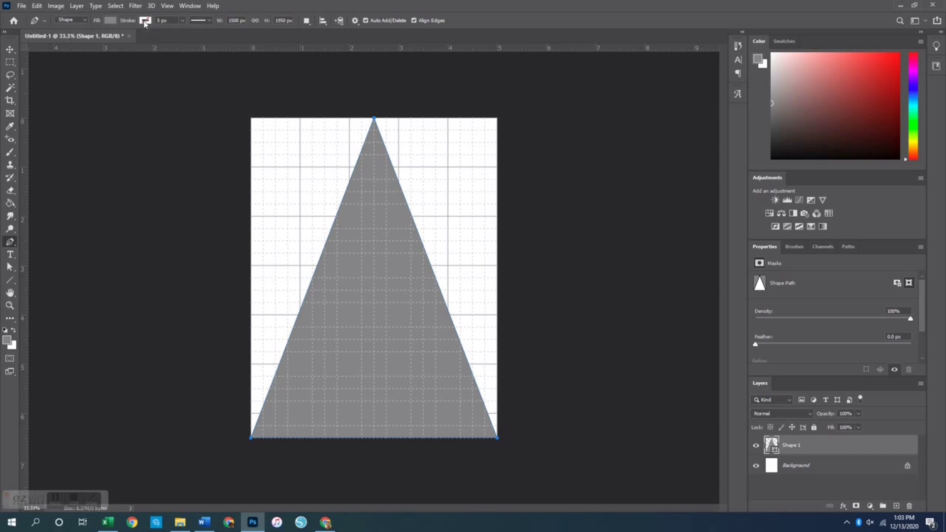
click(111, 20)
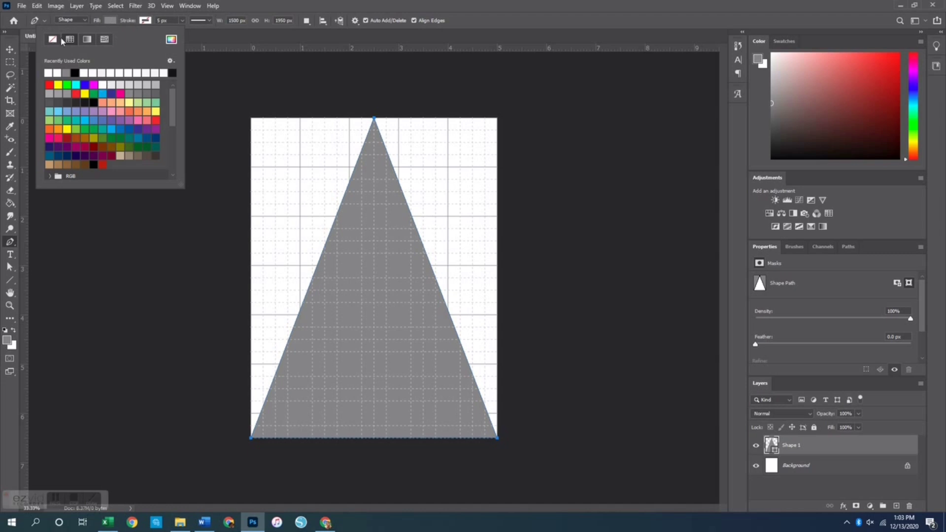
click(110, 23)
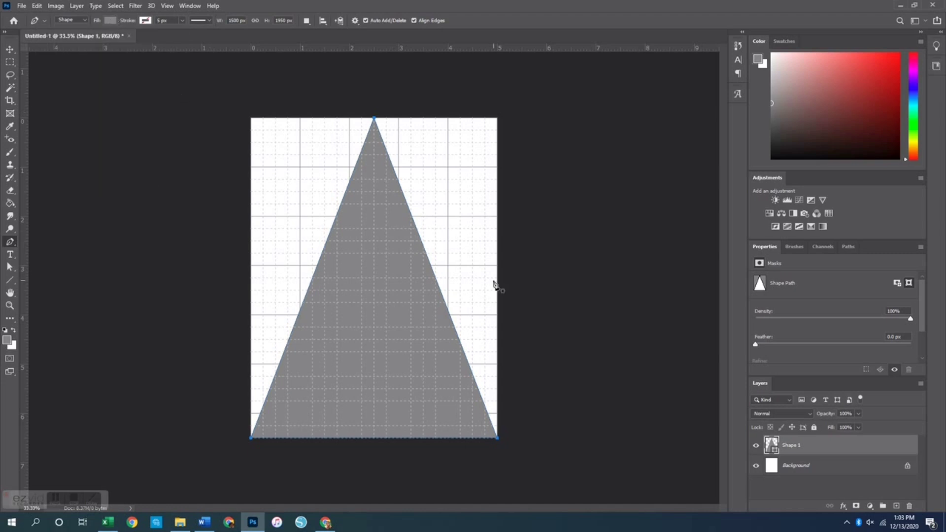
Hide the grid and rasterize the triangle's shape layer
key(Escape)
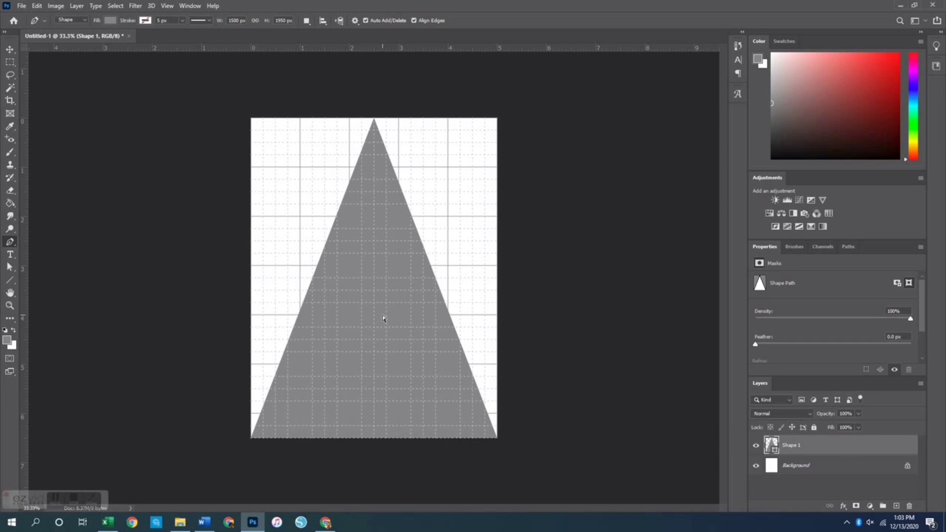
key(ctrl+apostrophe)
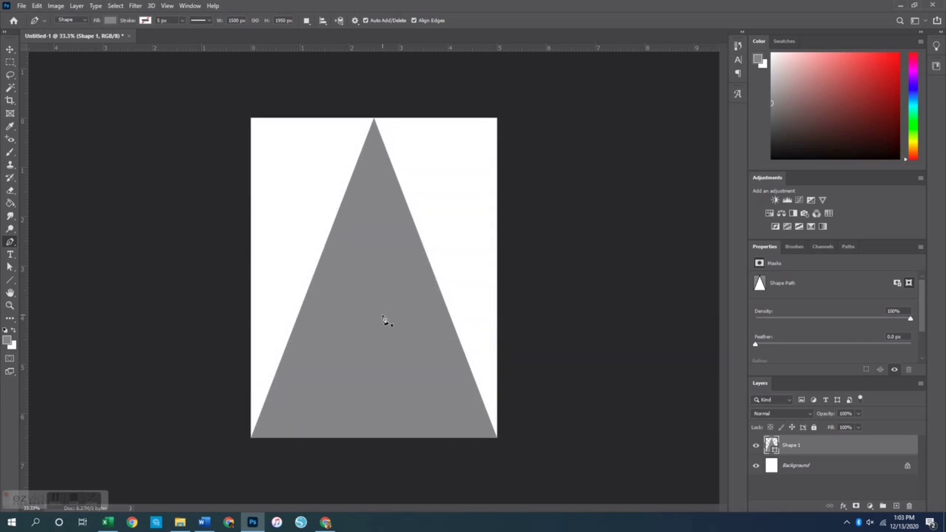
click(11, 50)
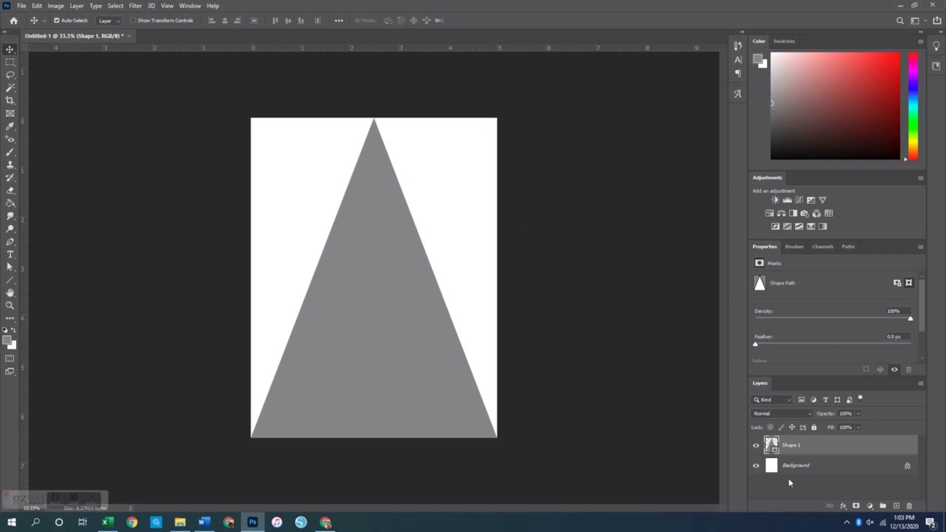
right_click(792, 446)
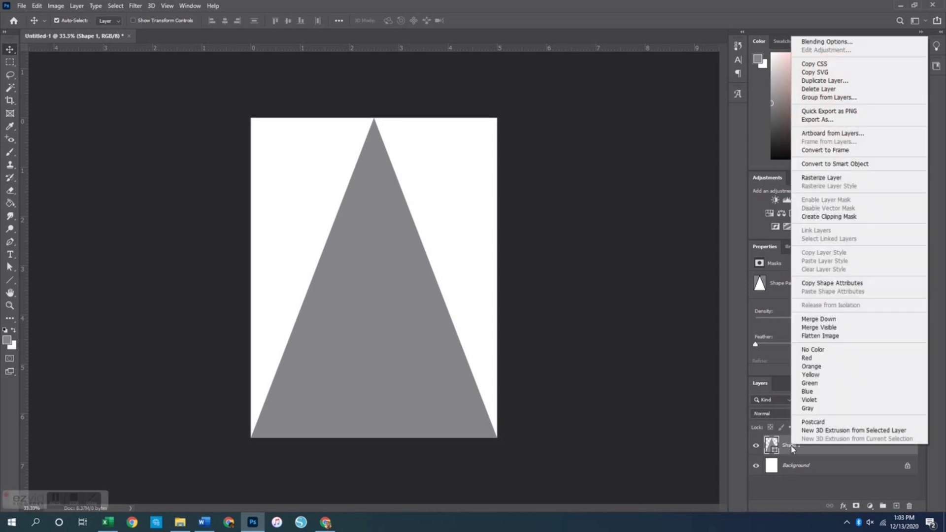
click(822, 179)
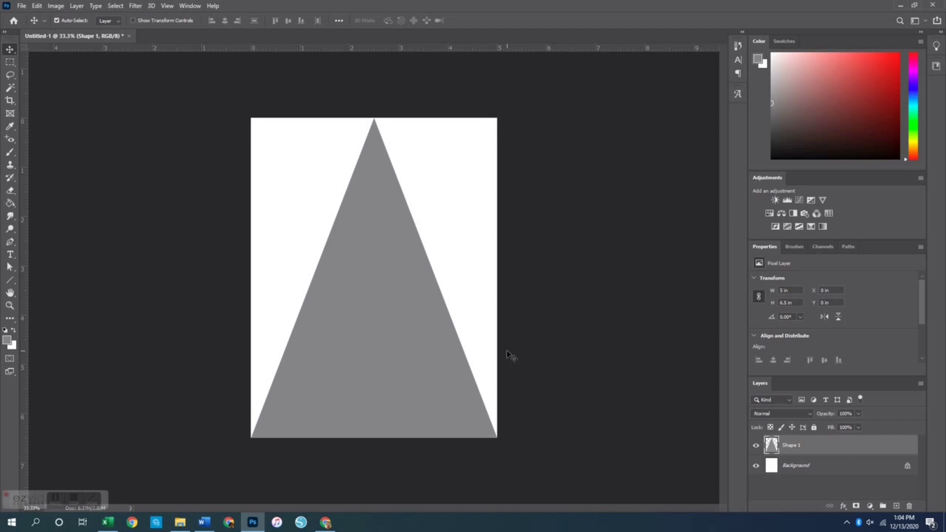
Open the image polar-express-onesheet.jpg from the 13. Christmas Childhood Stories folder
key(ctrl+o)
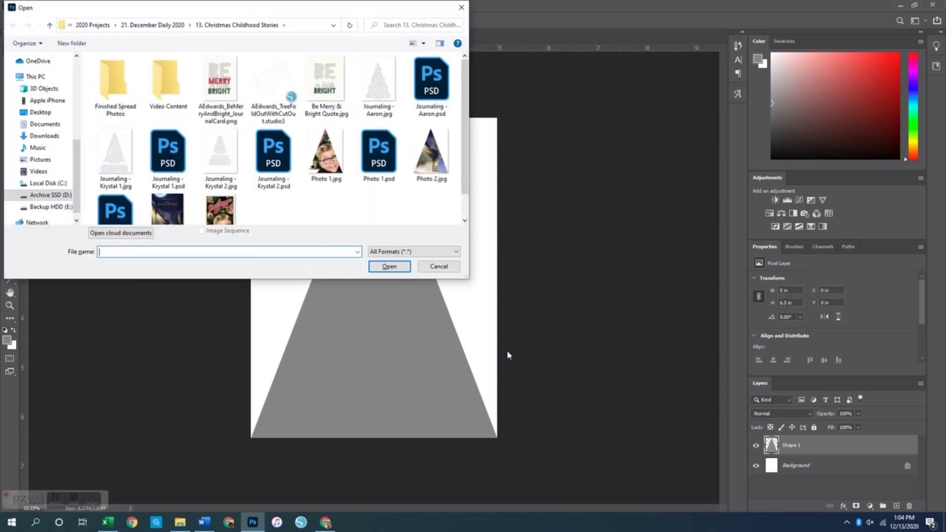
scroll(313, 211, down, 1)
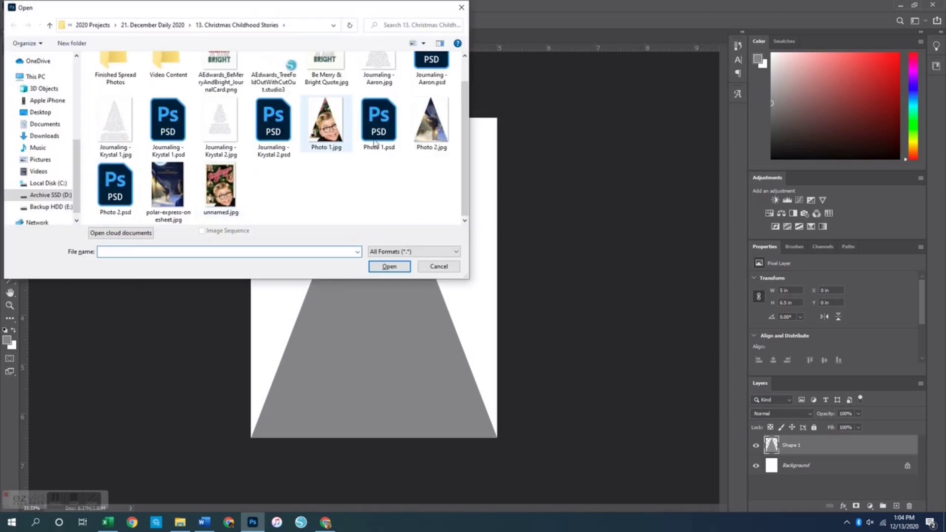
double_click(167, 187)
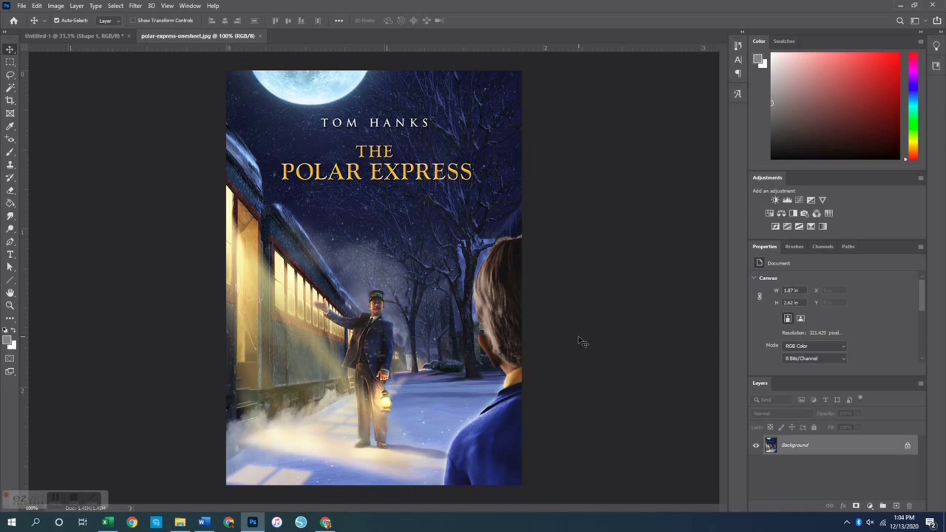
Copy the whole poster image and paste it as a new layer above the triangle in Untitled-1
key(ctrl+a)
click(74, 36)
key(ctrl+v)
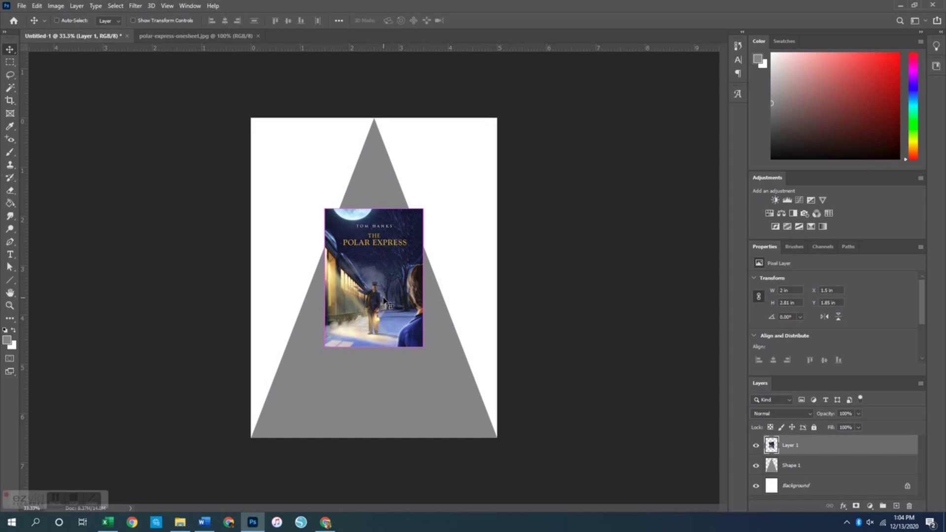
Scale the pasted poster proportionally to about 313% and position it so that it covers the whole canvas
key(ctrl+t)
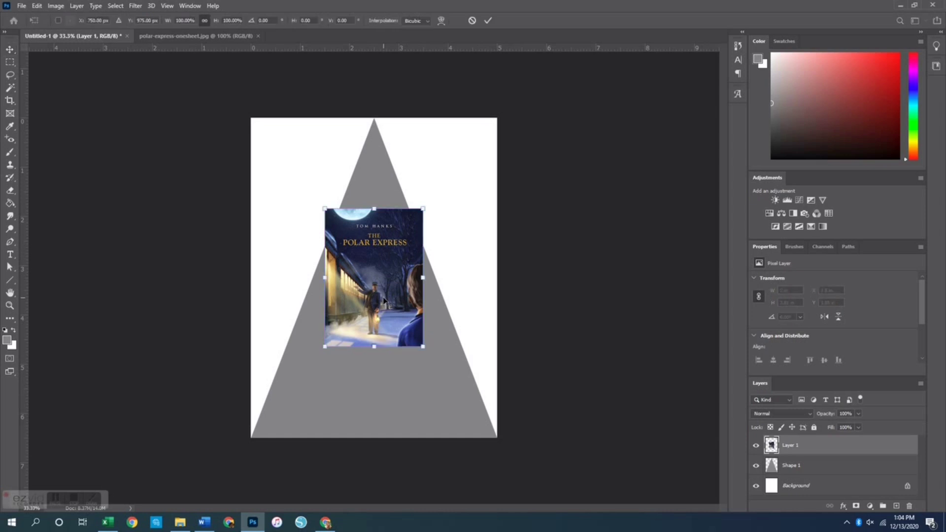
drag(375, 341, 363, 458)
drag(373, 209, 387, 32)
drag(370, 320, 400, 296)
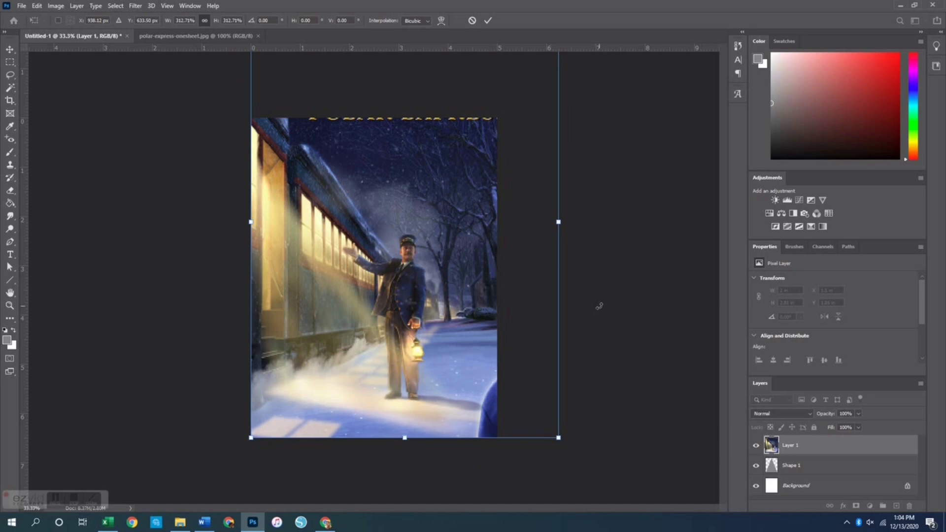
key(Return)
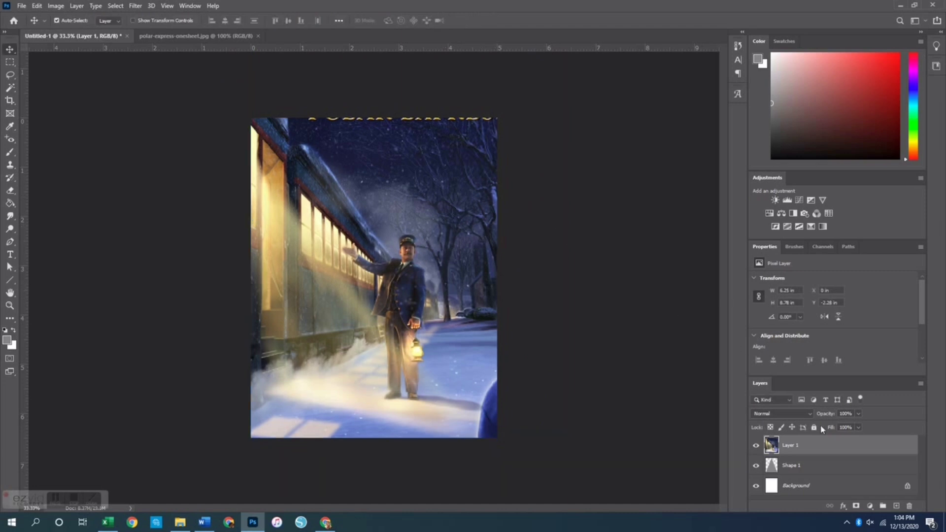
Clip the poster layer to the triangle, then enlarge it to about 109% and reposition it so the conductor sits inside the triangle
right_click(787, 447)
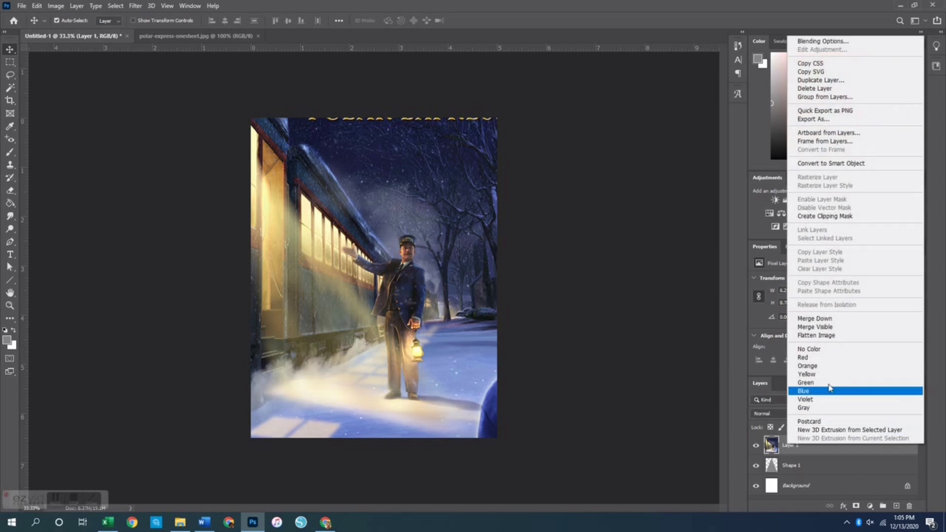
click(801, 222)
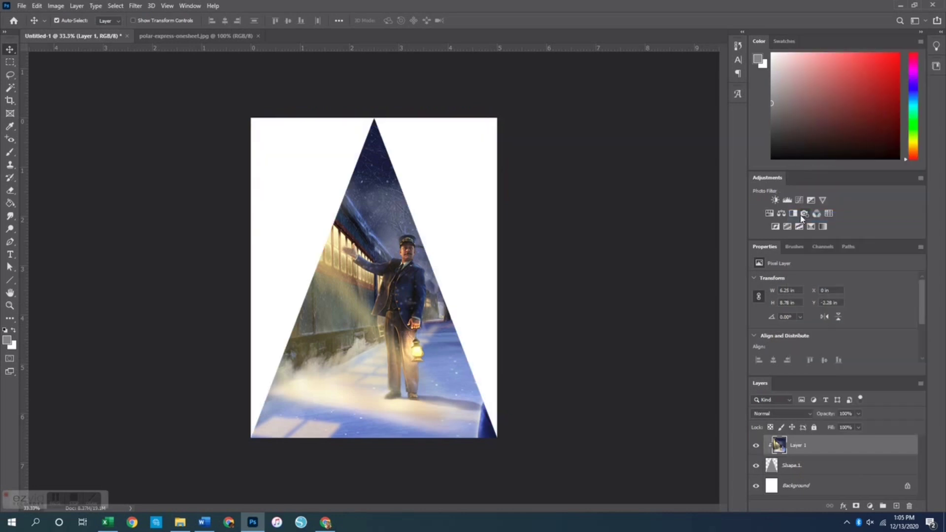
mouse_move(383, 303)
mouse_down()
mouse_move(407, 294)
mouse_move(394, 295)
mouse_up()
key(ctrl+t)
drag(404, 449, 406, 491)
drag(419, 379, 424, 350)
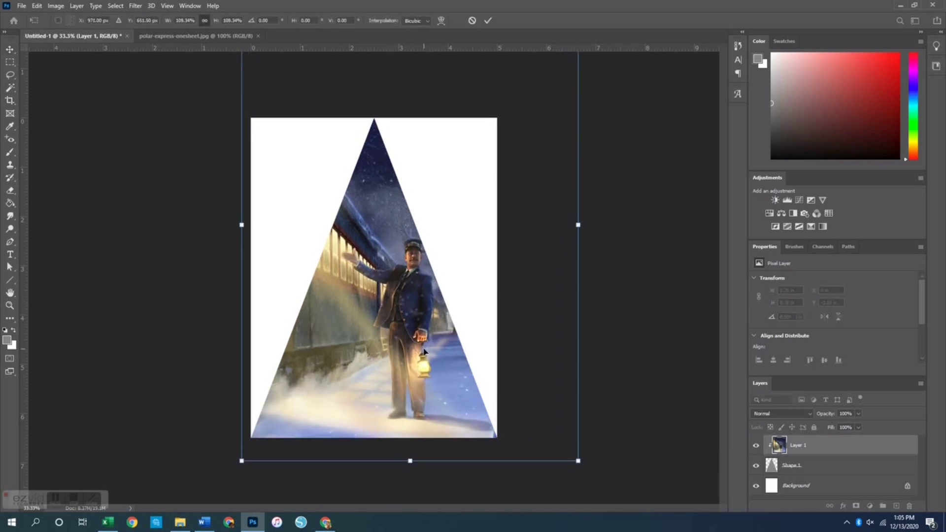
key(Return)
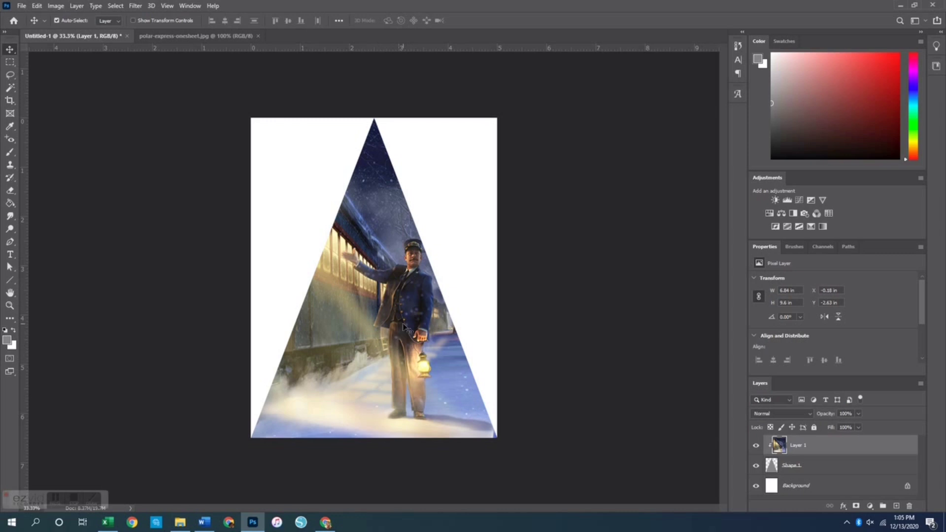
Undo the poster's clipping, resizing and pasting, back to the plain rasterized triangle
key(ctrl+z)
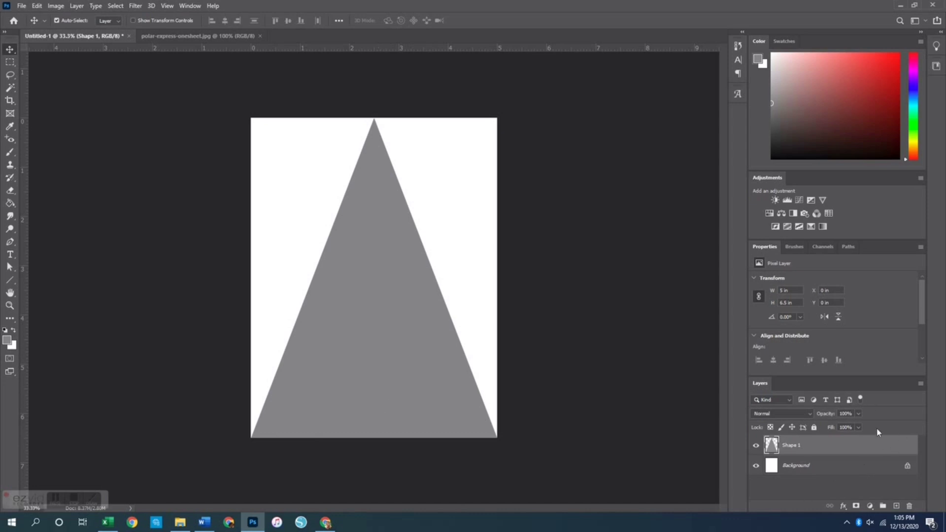
Unlock and delete the white background layer, and swap the foreground and background colours to make white the foreground
click(908, 467)
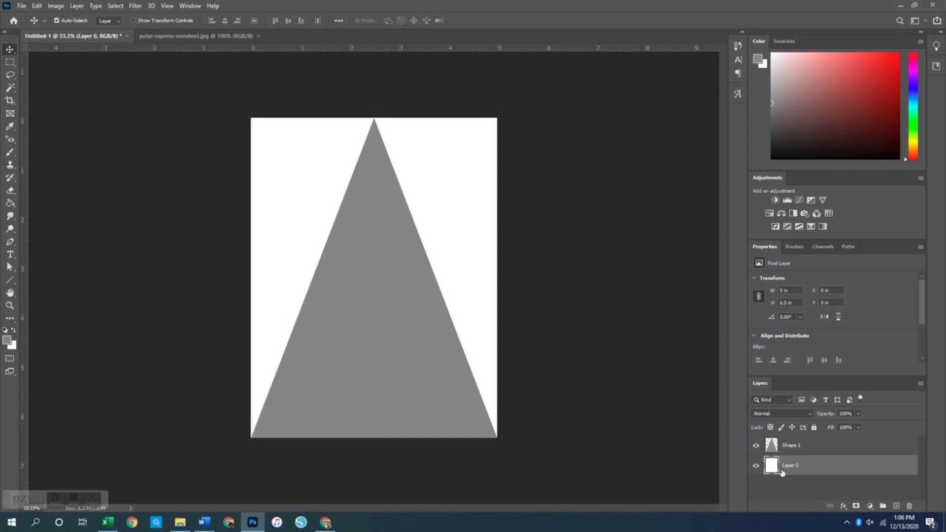
key(Delete)
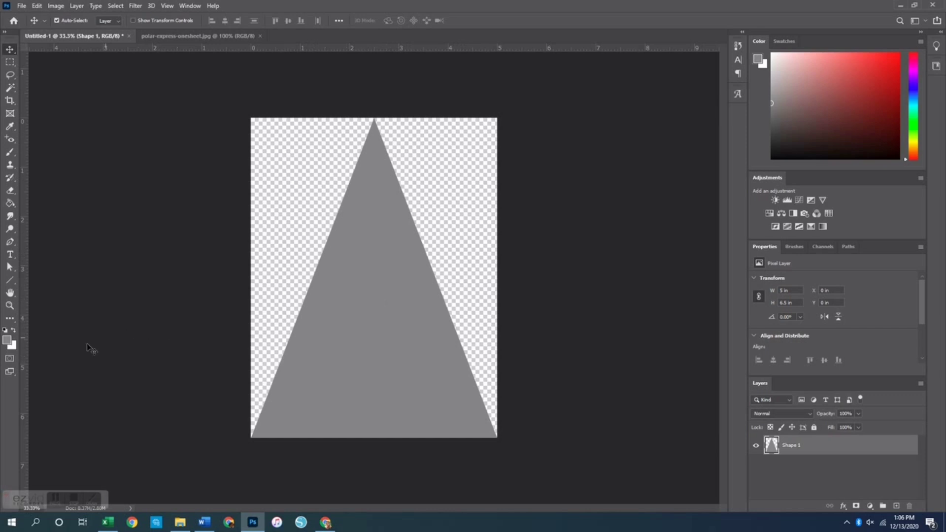
click(13, 330)
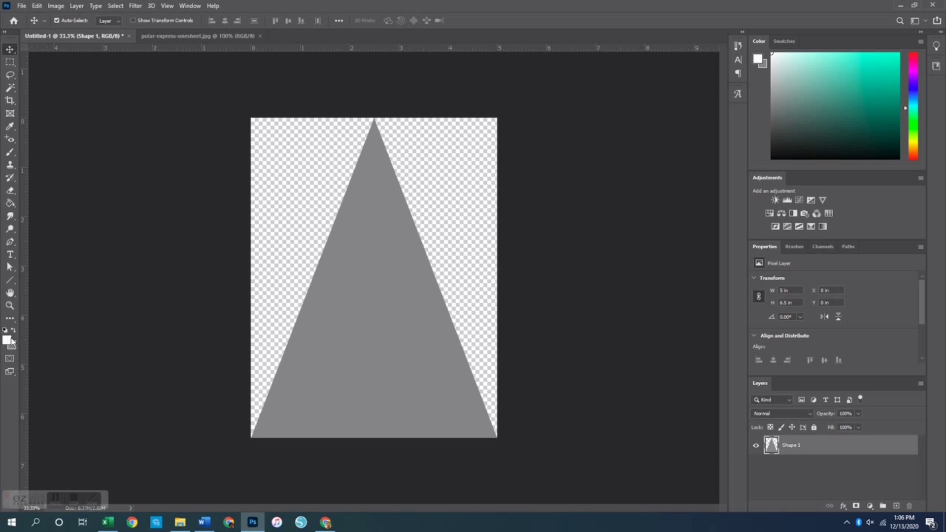
Fill the triangle with white using the Paint Bucket, then set the foreground colour to black (000000)
click(11, 203)
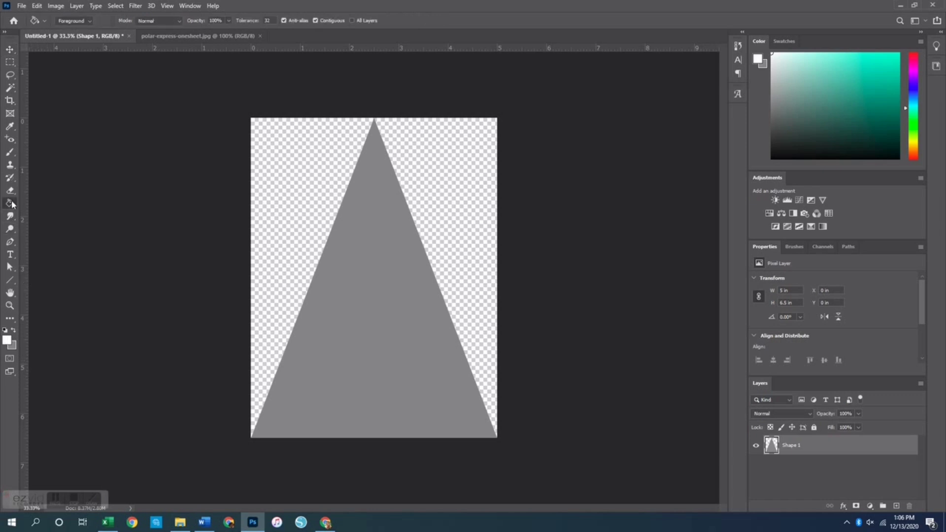
click(374, 331)
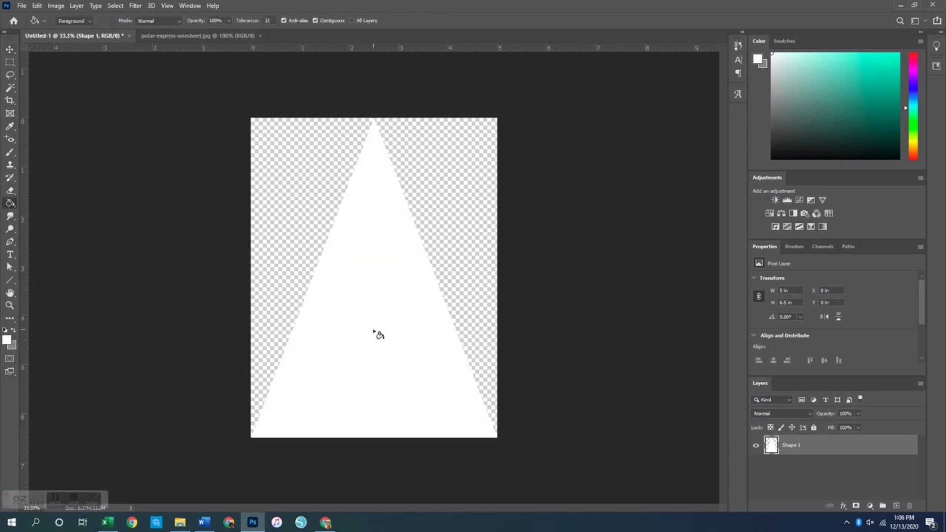
click(14, 330)
click(6, 340)
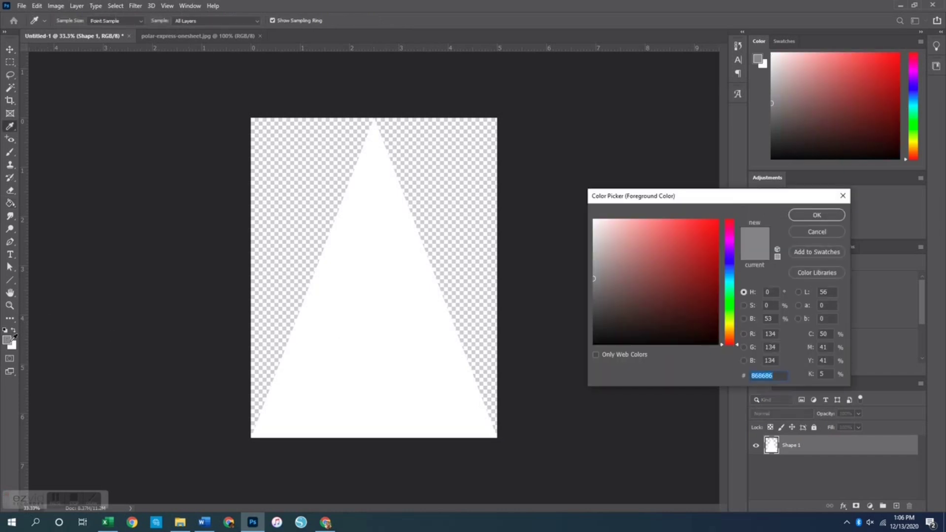
text(000000)
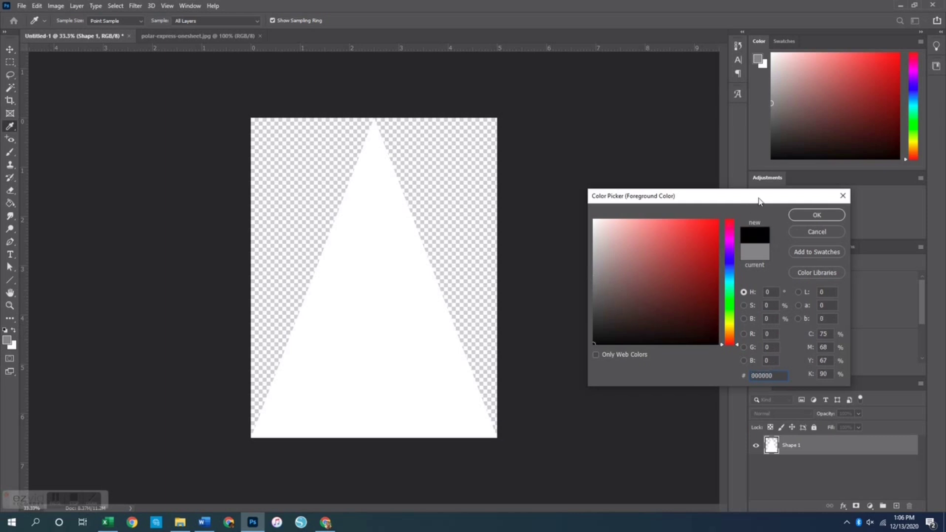
click(817, 215)
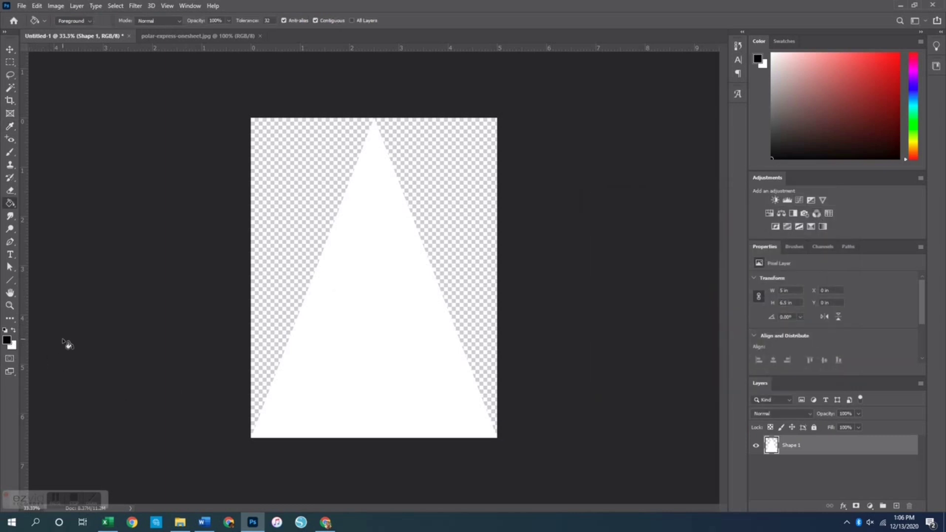
Create a paragraph text box about 5 × 6.39 inches over the canvas with the placeholder text in it
click(10, 255)
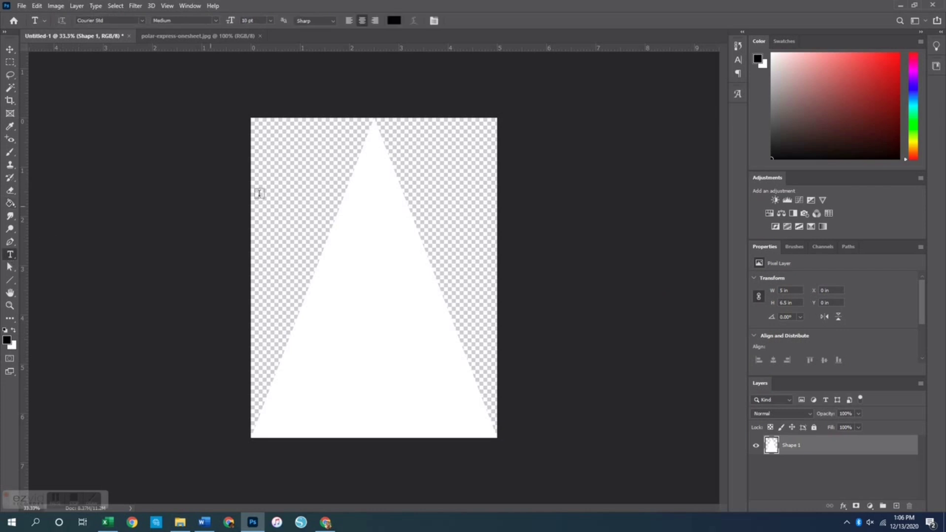
drag(291, 123, 498, 437)
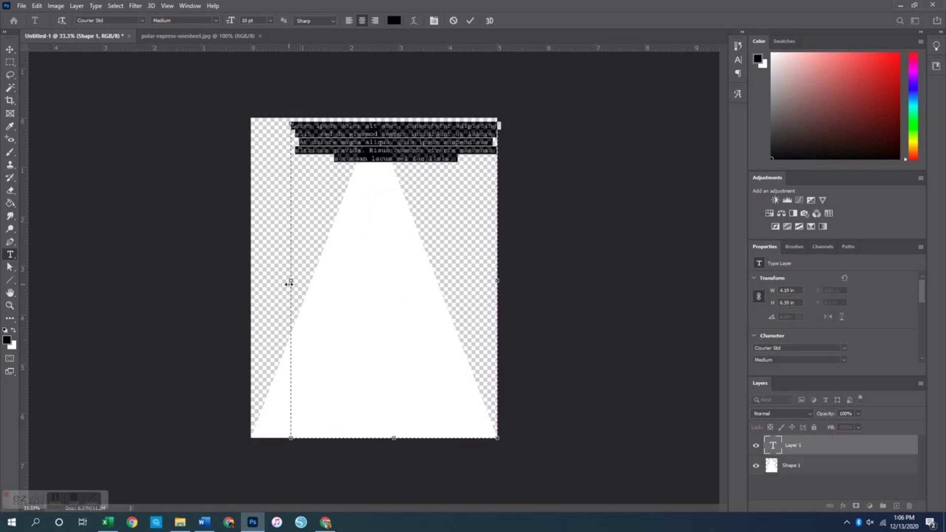
drag(290, 280, 252, 280)
click(290, 176)
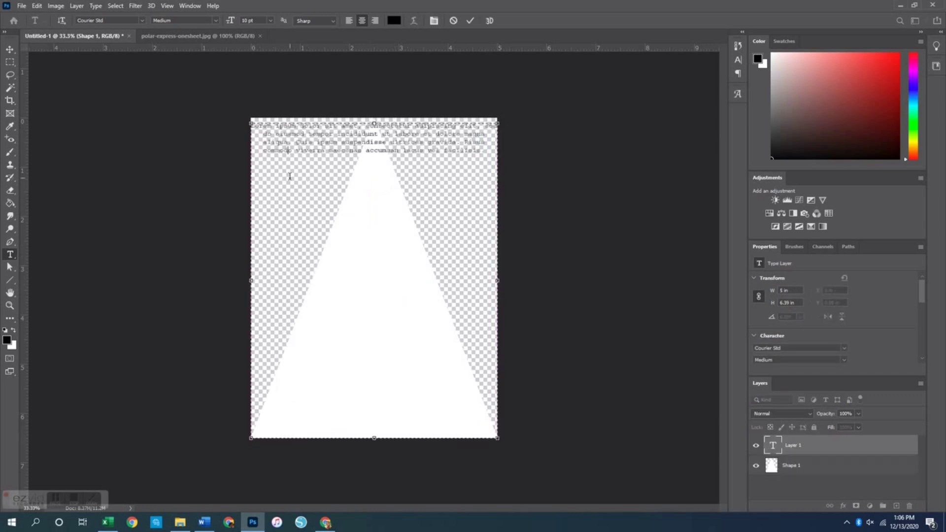
Start the placeholder text one line lower and break it into the separate centred lines "L" and "orem" at the triangle's tip
click(306, 141)
key(Return)
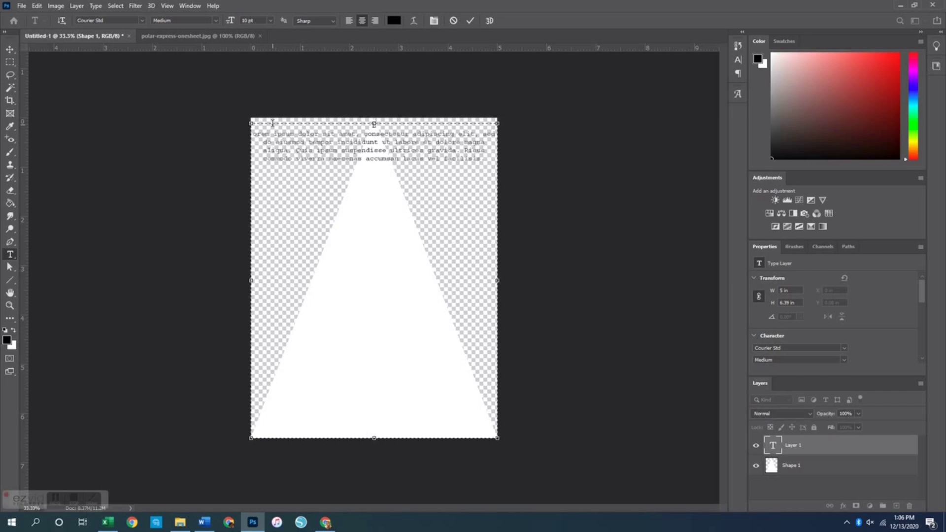
key(Return)
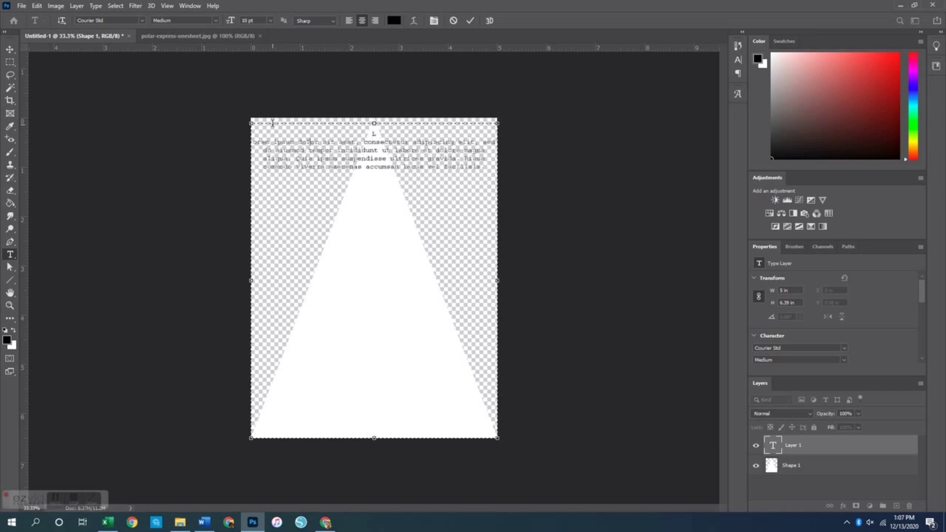
key(Return)
key(Right)
key(Right)
key(Right)
key(Right)
key(Right)
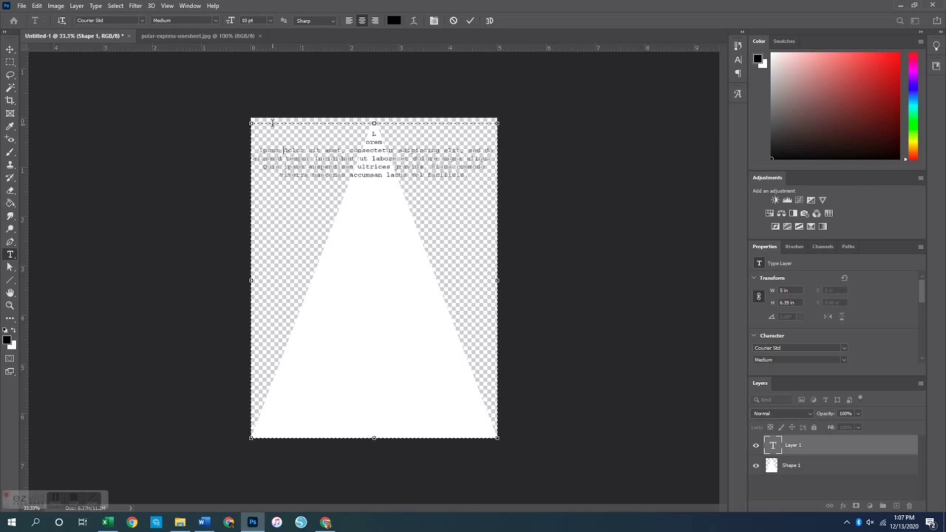
Break the placeholder text after "ipsum" so that this word stands on its own line
key(Return)
key(BackSpace)
key(Return)
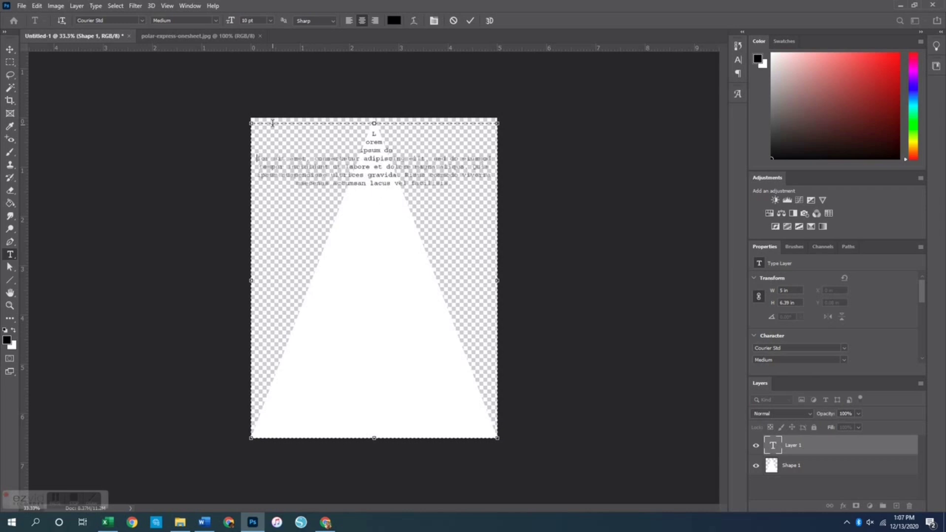
key(BackSpace)
key(Left)
key(Left)
key(Return)
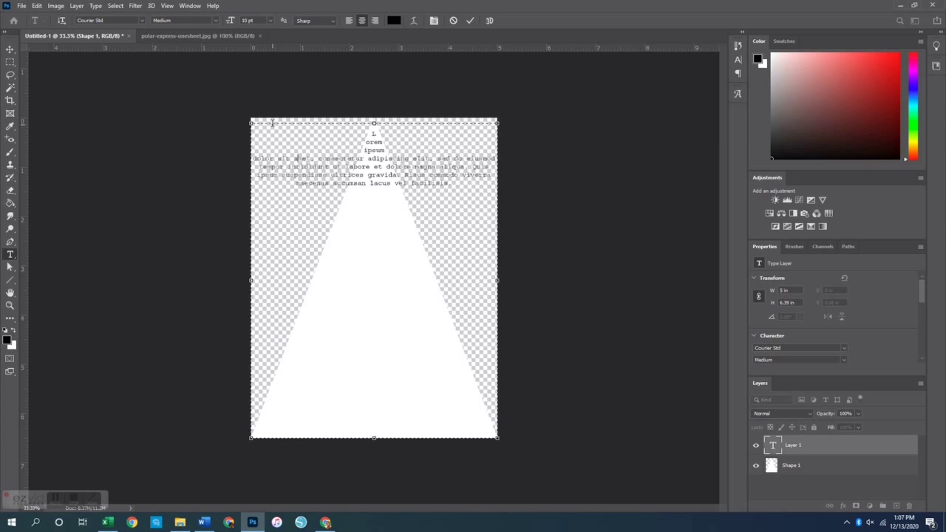
Break the text after "dolor", "sit amet,", "consectetur", "adipiscing" and "elit, sed do" to fit the widening triangle
key(Return)
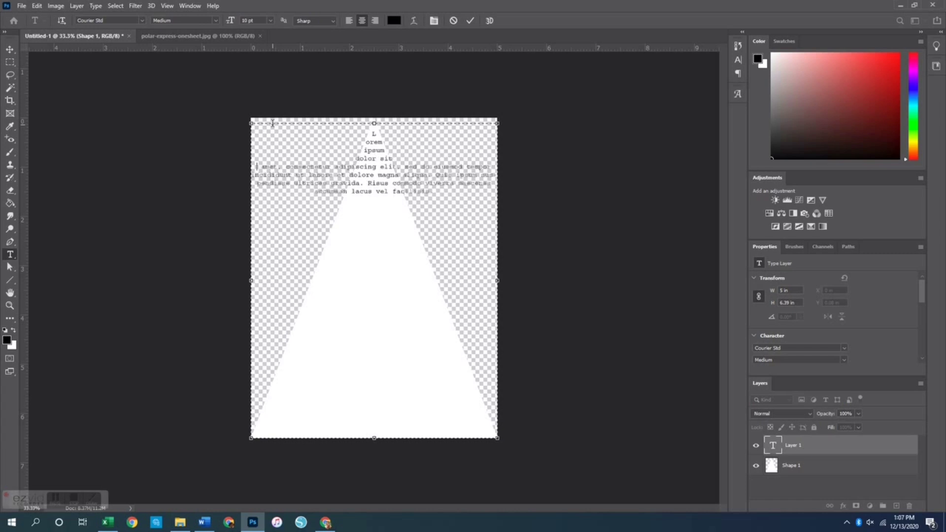
key(BackSpace)
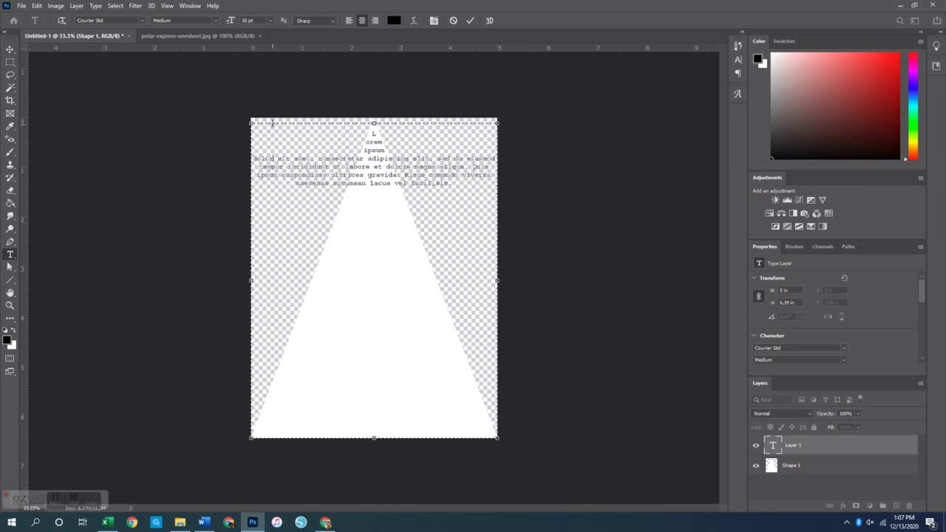
key(Return)
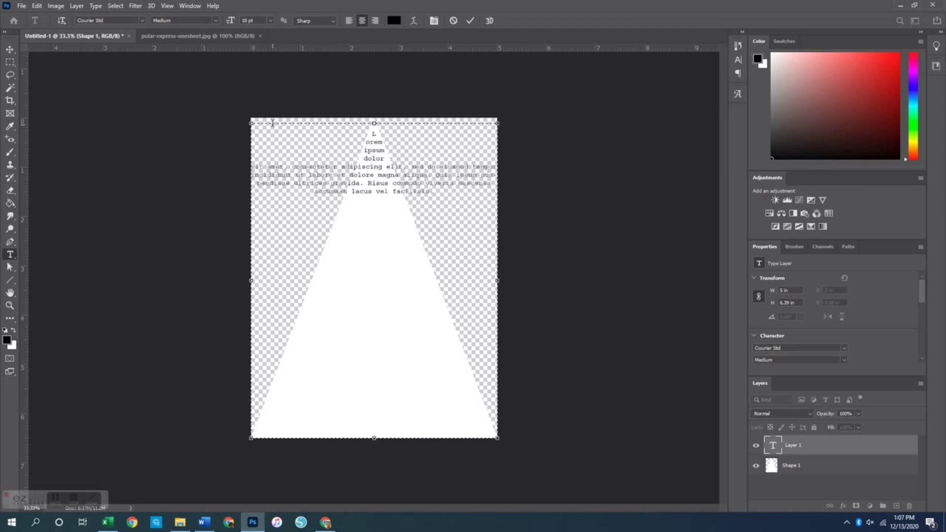
key(Return)
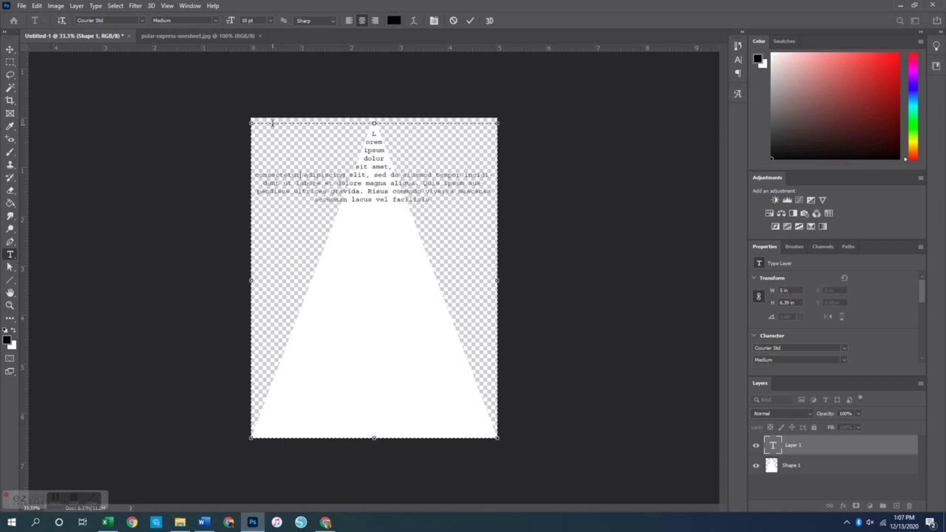
key(Return)
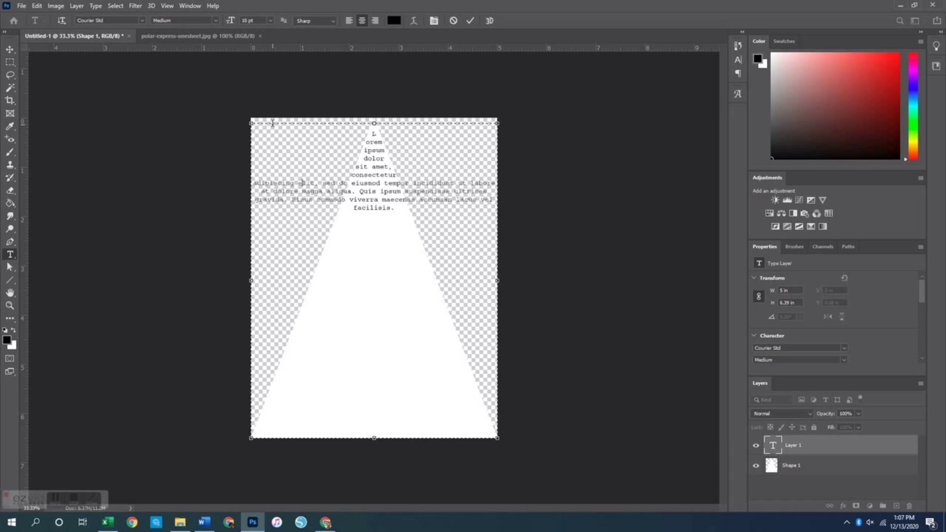
key(Return)
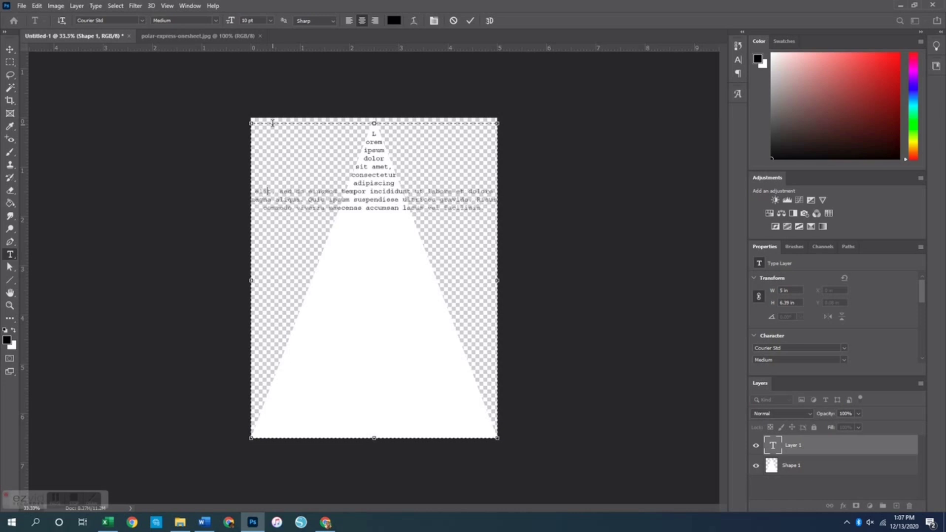
key(Return)
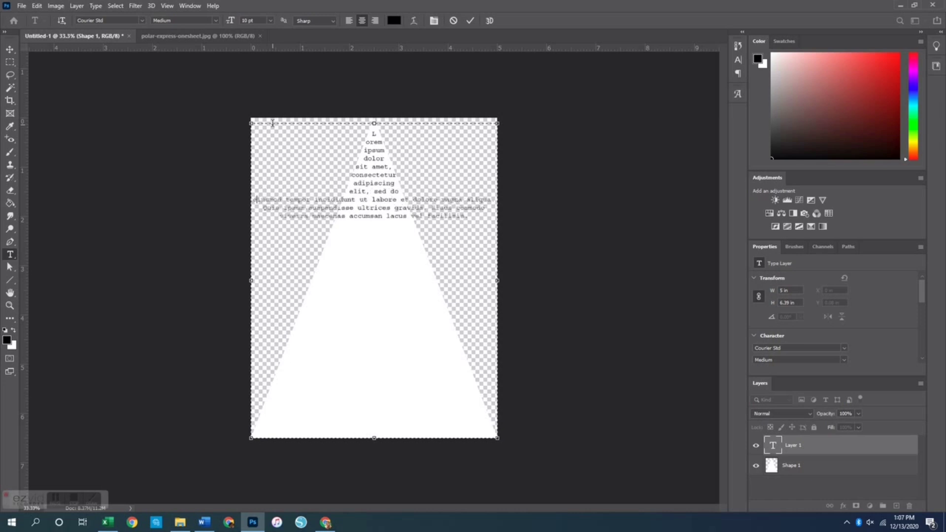
Break the text after "eiusmod tempor" so that the line fits inside the triangle
key(Right)
key(Right)
key(Right)
key(Right)
key(Right)
key(Right)
key(Right)
key(Right)
key(Right)
key(Right)
key(Right)
key(Right)
key(Right)
key(Right)
key(Right)
key(Left)
key(Left)
key(Left)
key(Left)
key(Left)
key(Return)
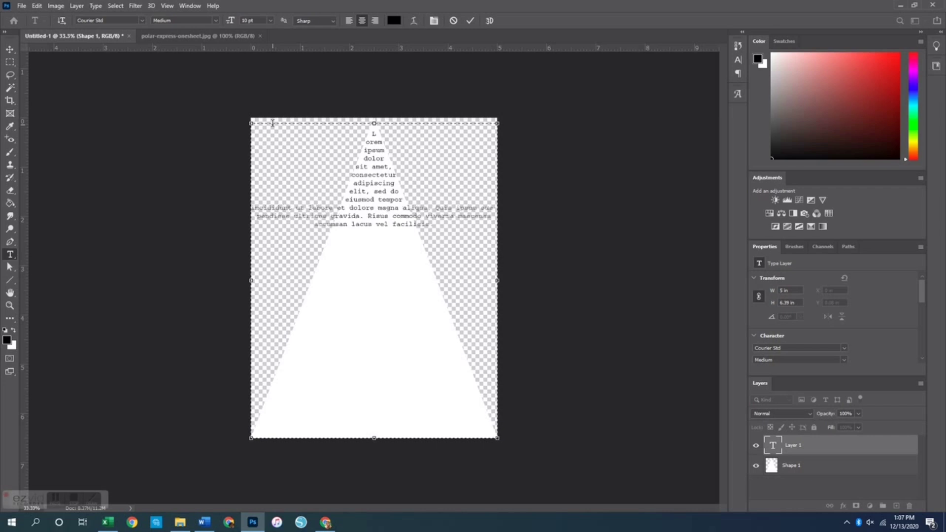
Break the next two lines after "incididunt ut lab" and "ore et dolore magna"
key(Return)
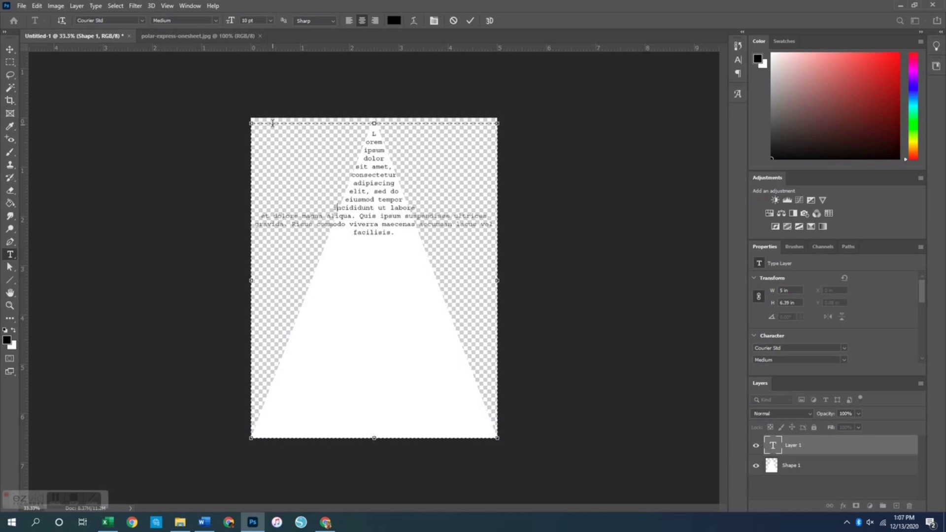
key(Return)
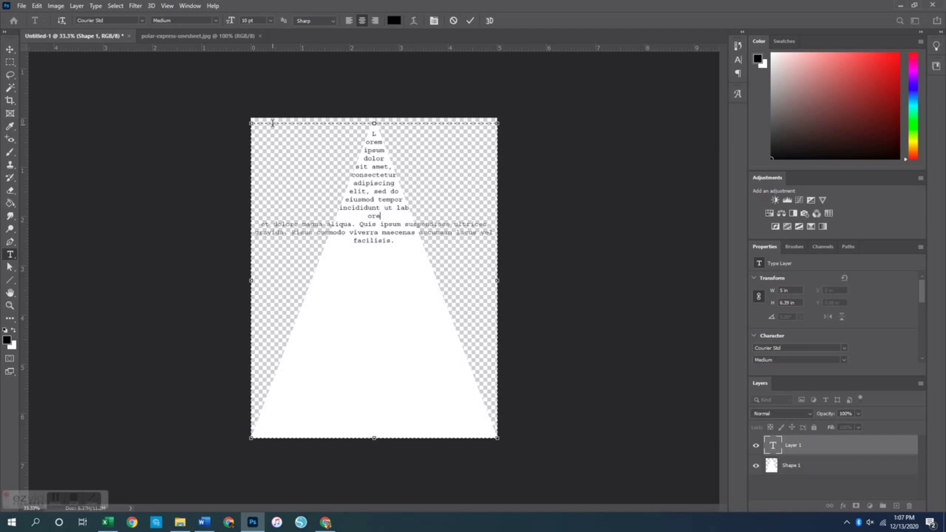
key(BackSpace)
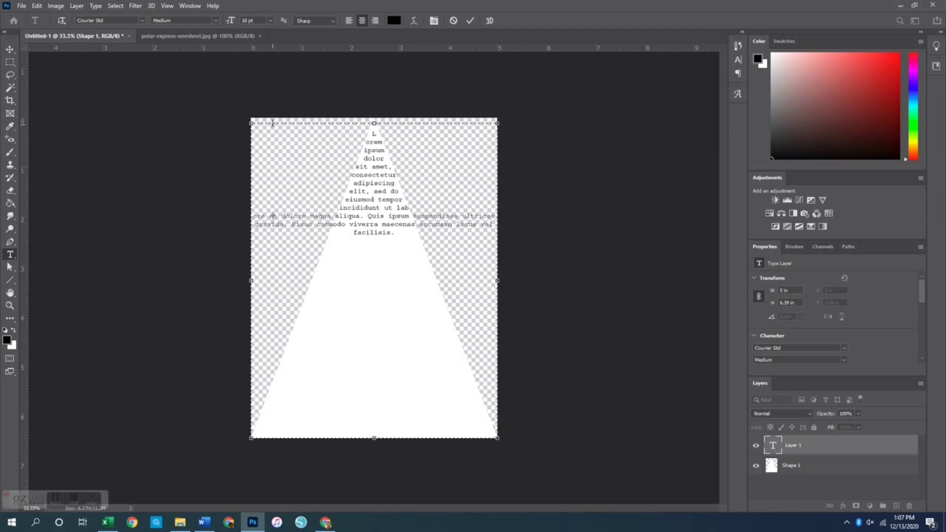
key(Right)
key(Right)
key(Right)
key(Right)
key(Right)
key(Right)
key(Right)
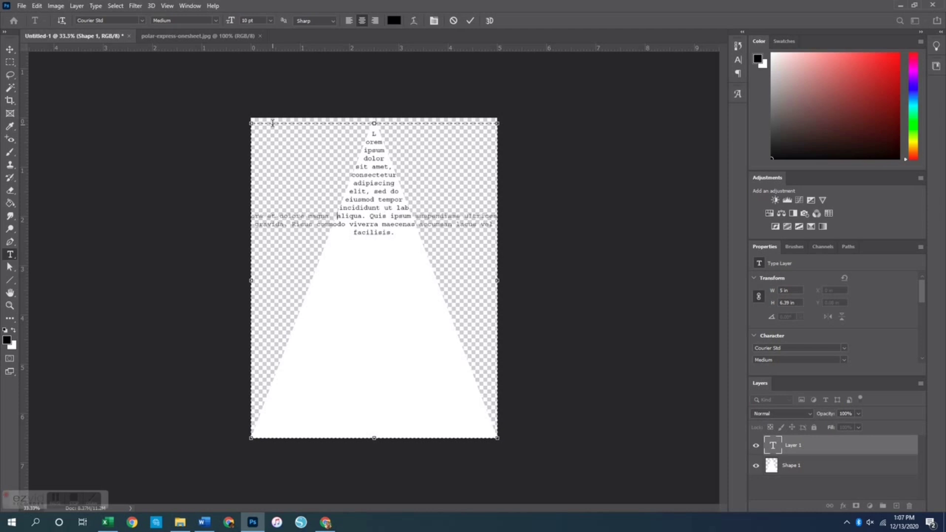
key(Return)
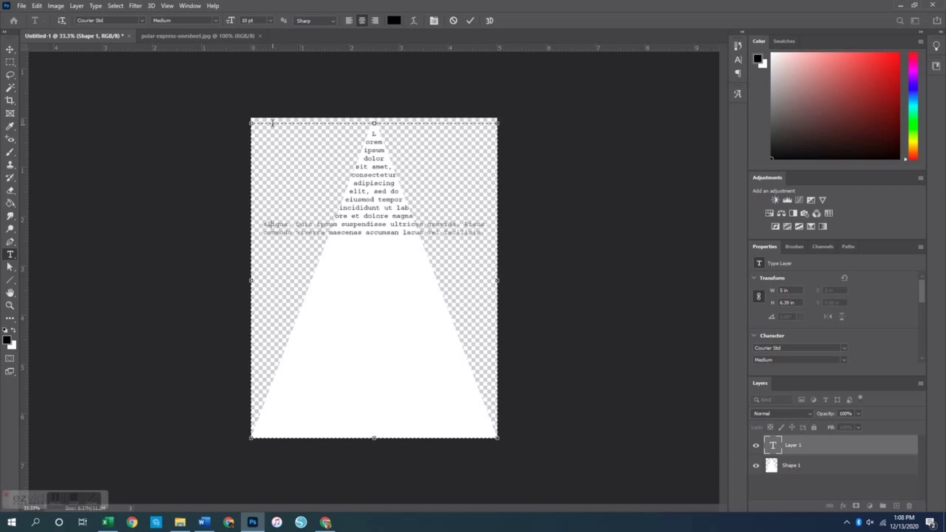
Break the remaining text after "aliqua. Quis ipsum", "suspendisse ultrices", "gravida. Risus commodo" and "viverra maecenas accumsan", and commit the text
key(Return)
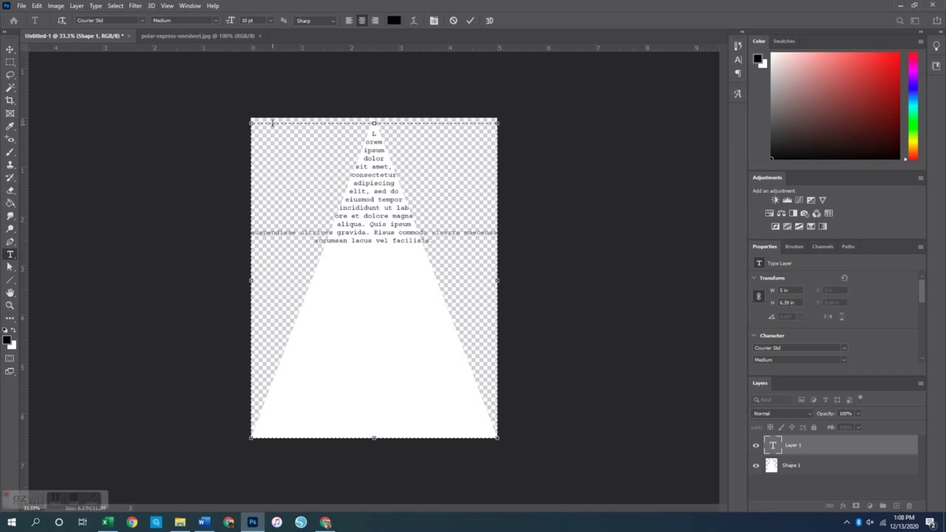
key(Return)
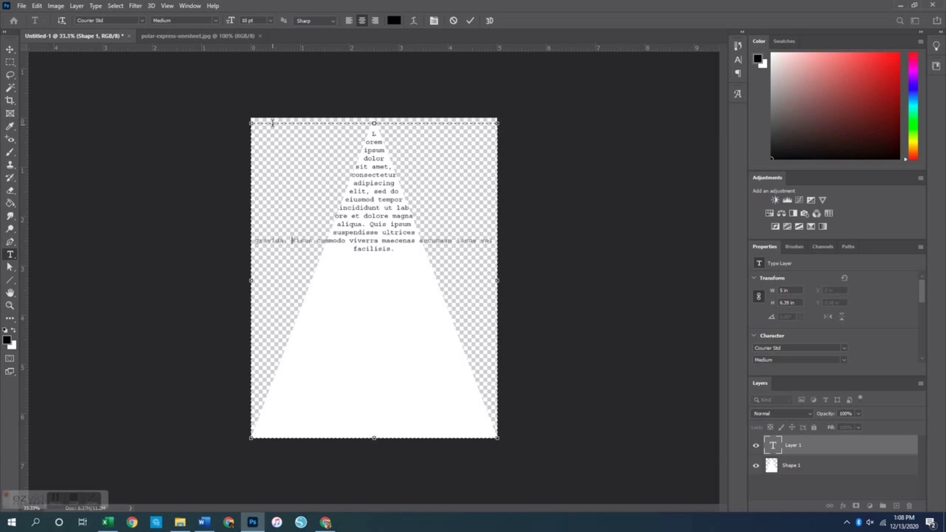
key(Right)
key(Right)
key(Return)
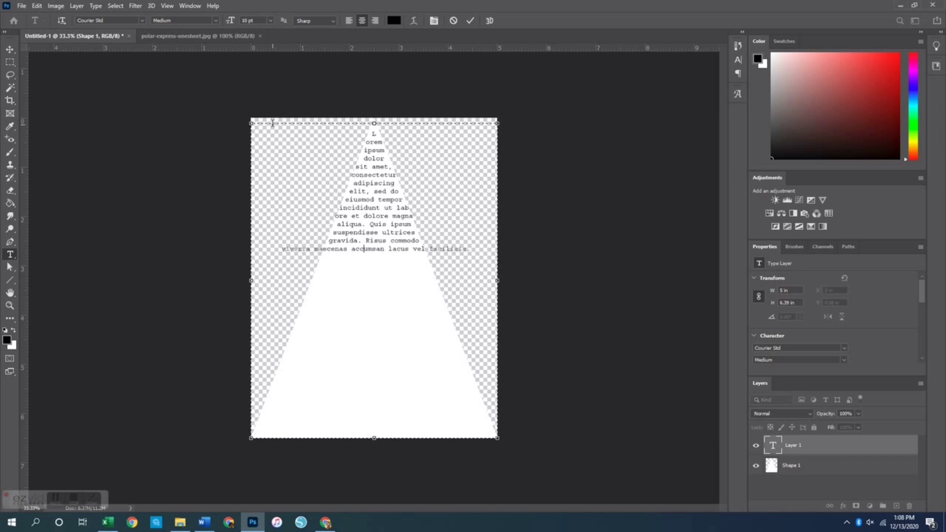
key(Return)
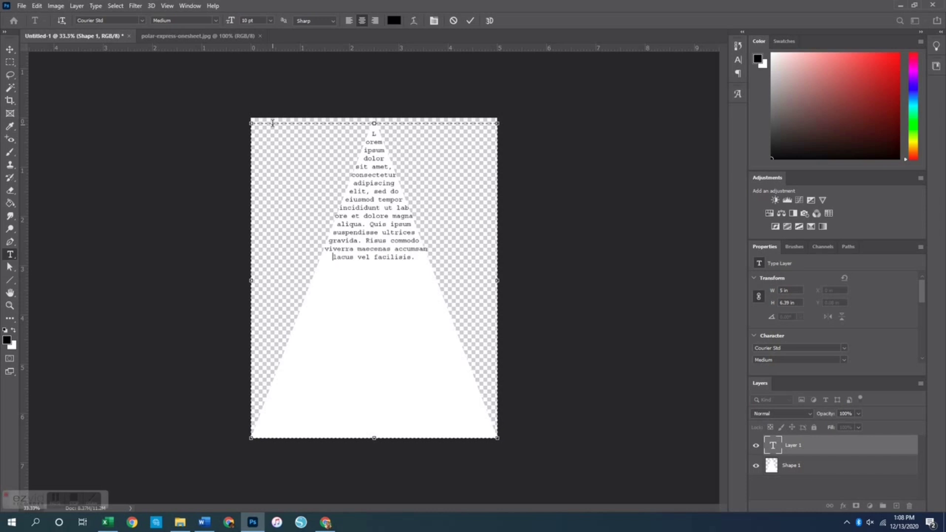
key(ctrl+Return)
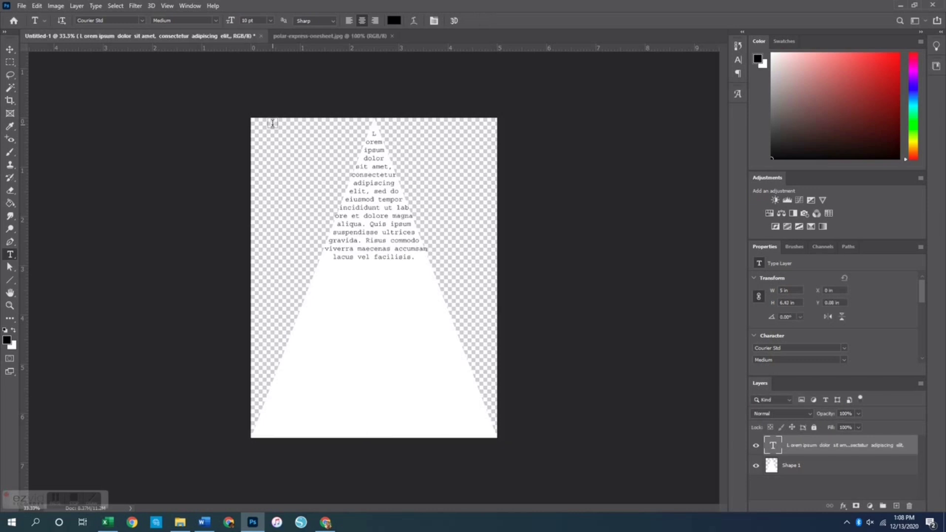
Nudge the text layer down and slightly left to X -0.01 in, Y 0.33 in, so the lines sit inside the triangle
click(10, 50)
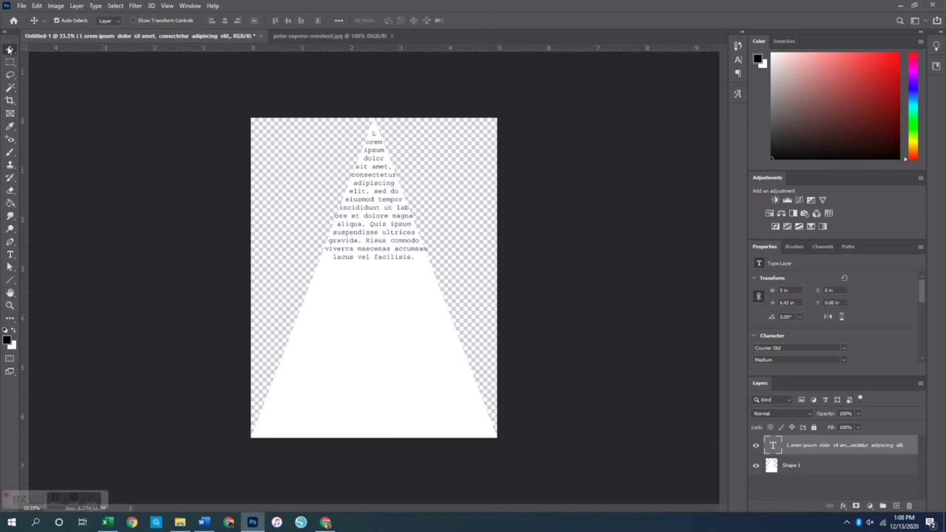
key(shift+Down)
key(shift+Down)
key(shift+Down)
key(shift+Down)
key(shift+Down)
key(shift+Down)
key(shift+Down)
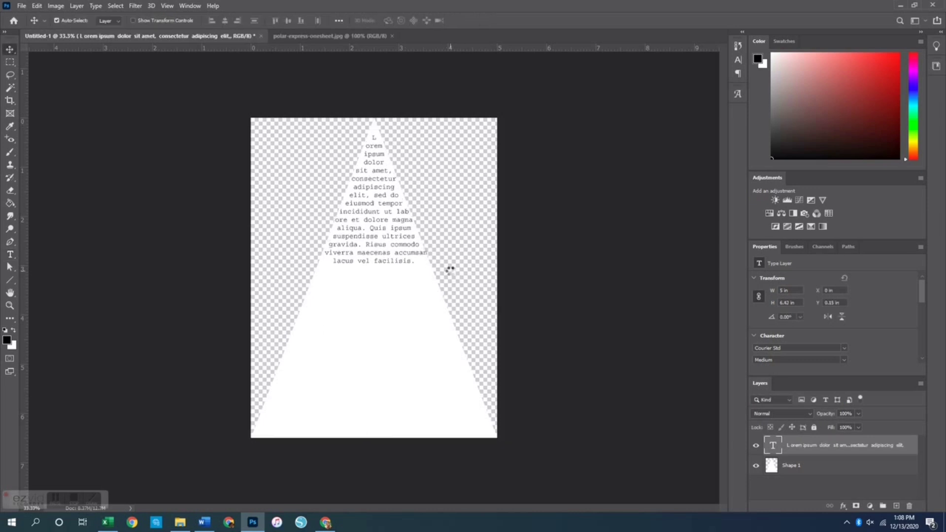
key(Left)
key(Left)
key(Left)
key(Left)
key(Left)
key(Left)
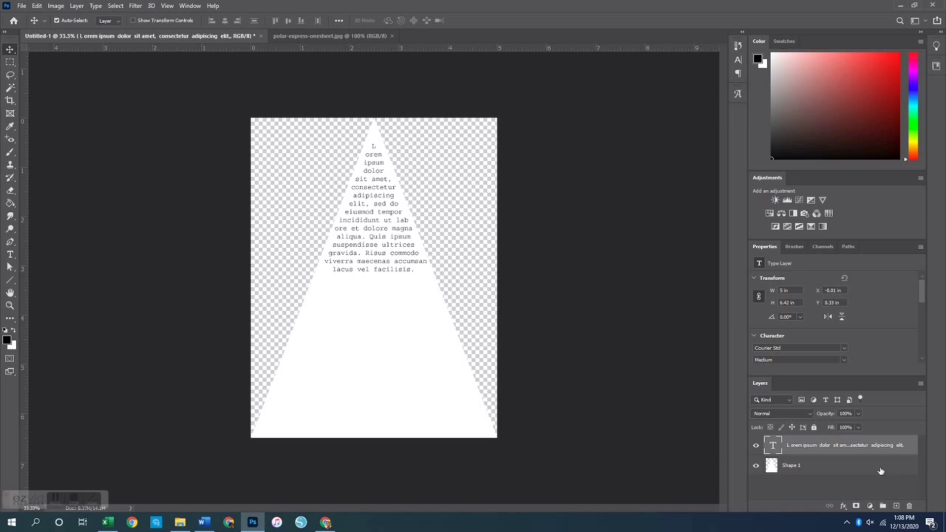
Merge the visible text and triangle layers, and create a blank 8.5 × 11 in document at 300 ppi
click(81, 6)
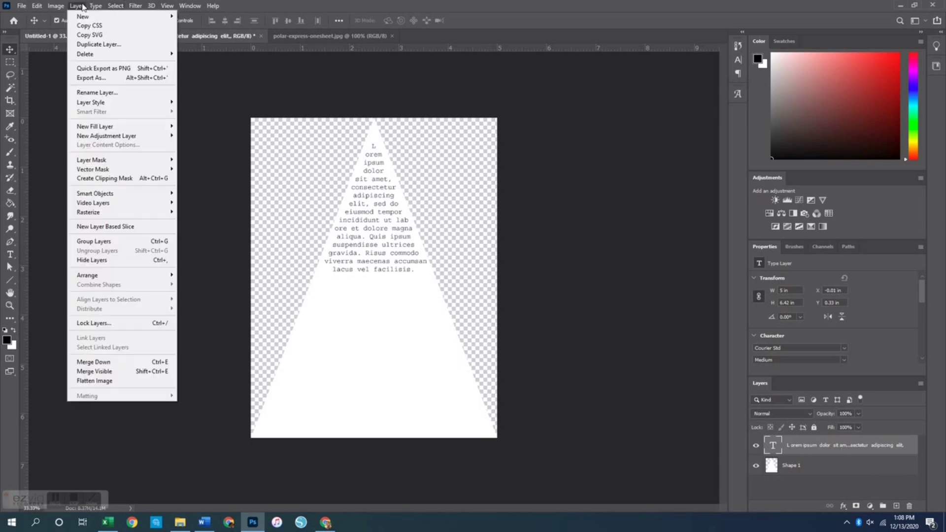
click(109, 373)
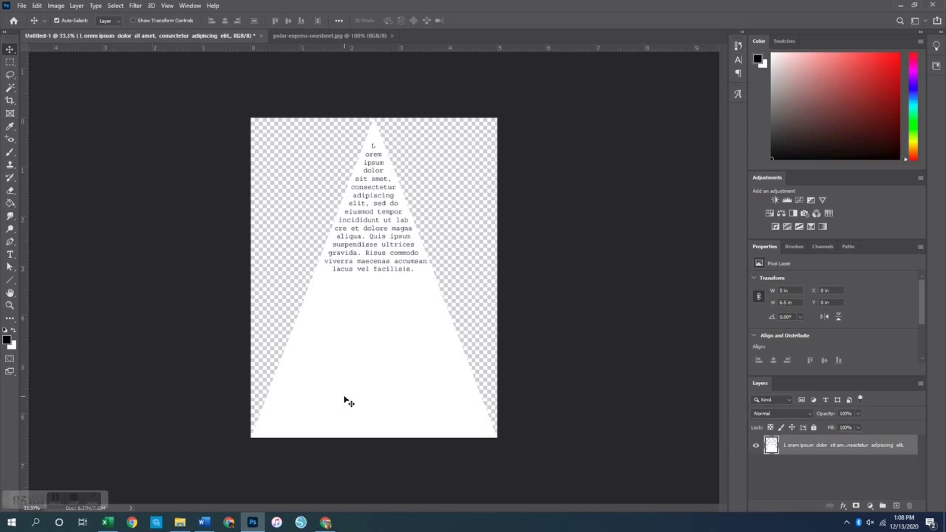
key(ctrl+n)
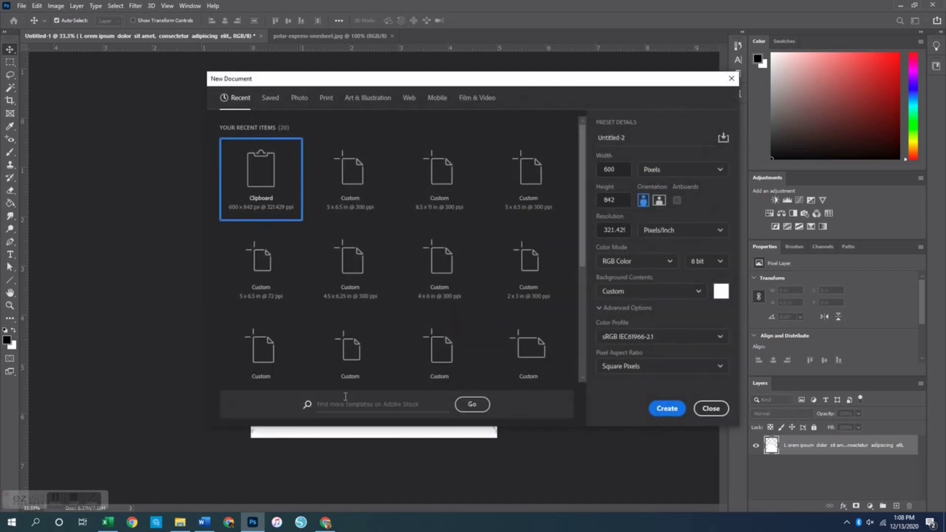
double_click(434, 185)
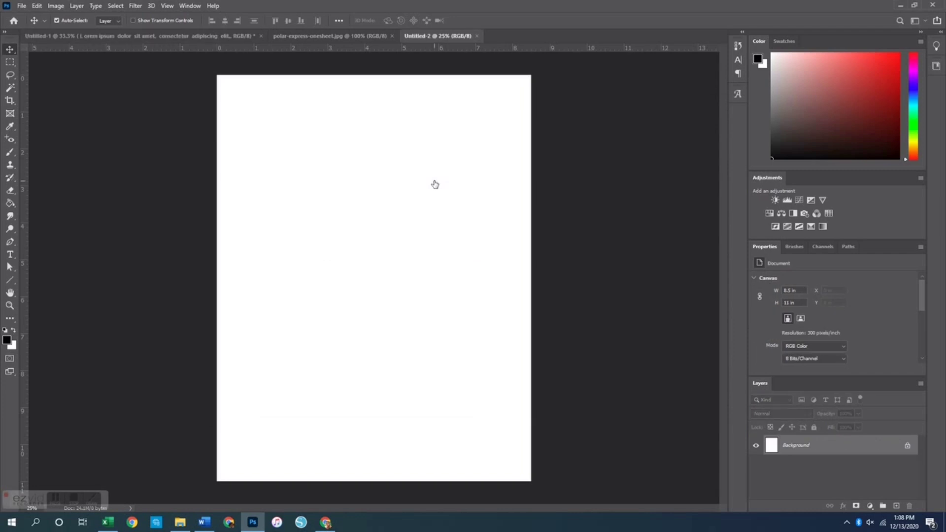
Copy the whole merged text triangle from Untitled-1 and paste it into the blank letter-size document
click(202, 36)
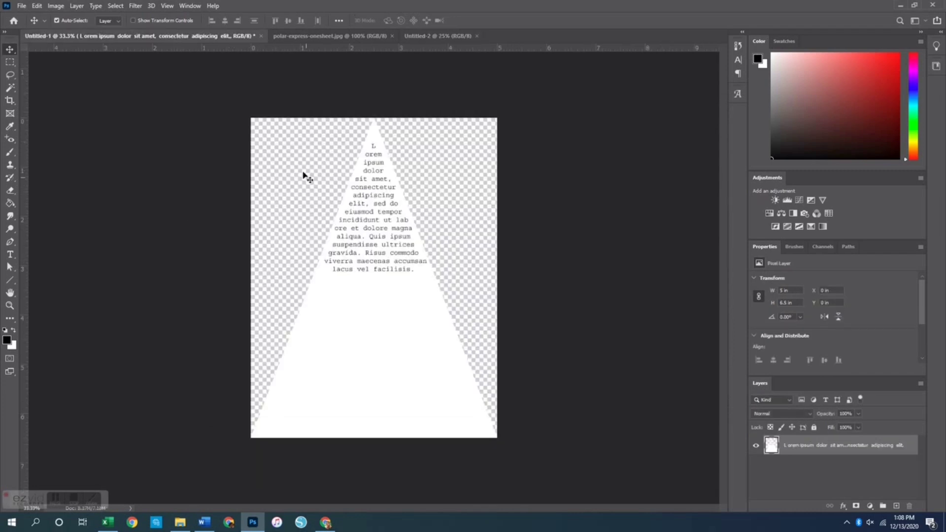
key(ctrl)
key(ctrl+a)
drag(404, 385, 425, 294)
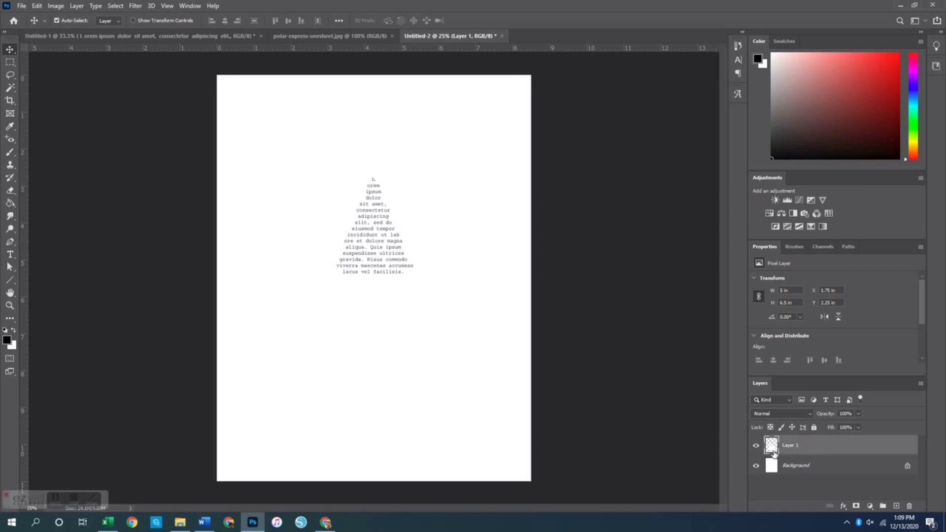
Outline the pasted triangle with a 1 px centered light gray stroke, and move it to about X 0.24 in, Y 0.35 in
click(38, 7)
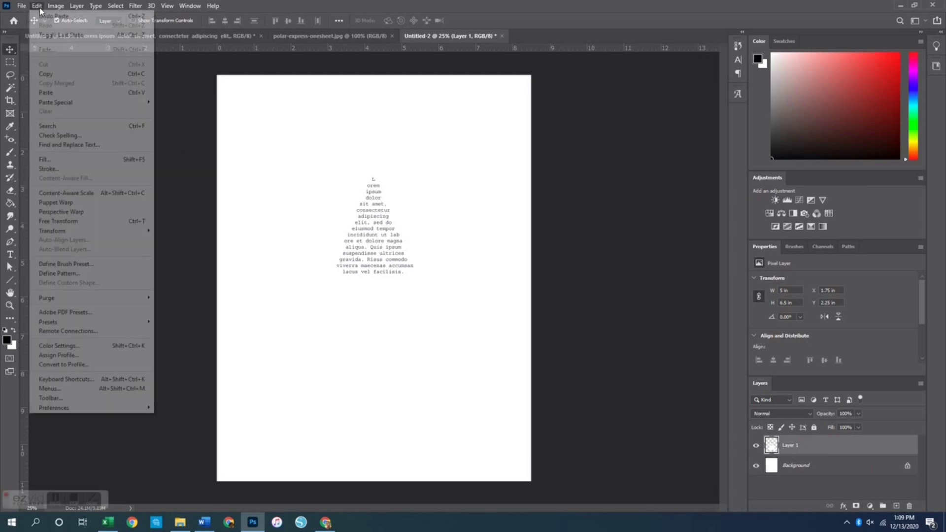
click(61, 169)
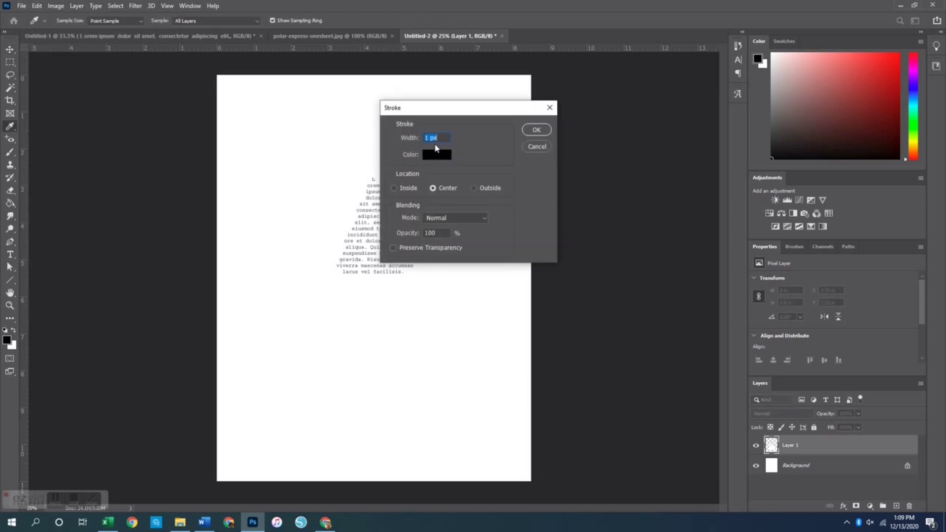
click(430, 155)
click(593, 256)
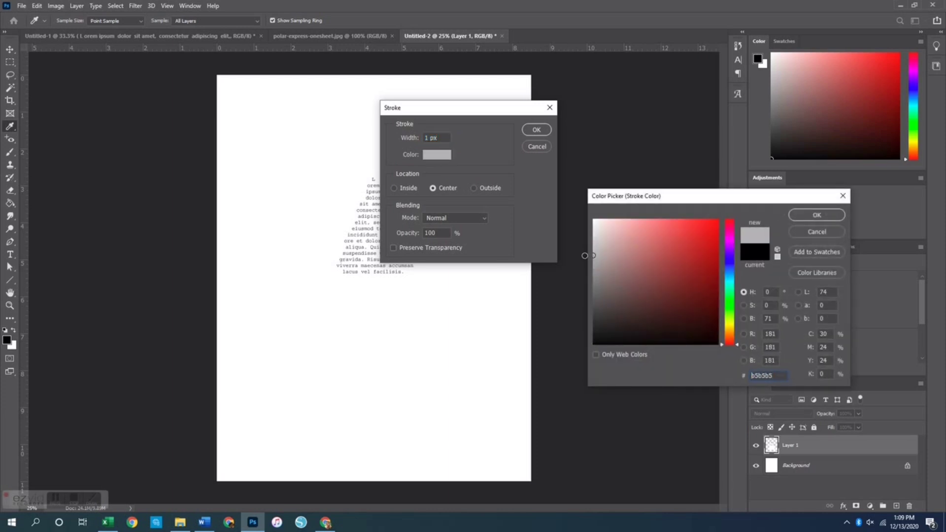
drag(584, 257, 571, 259)
click(811, 219)
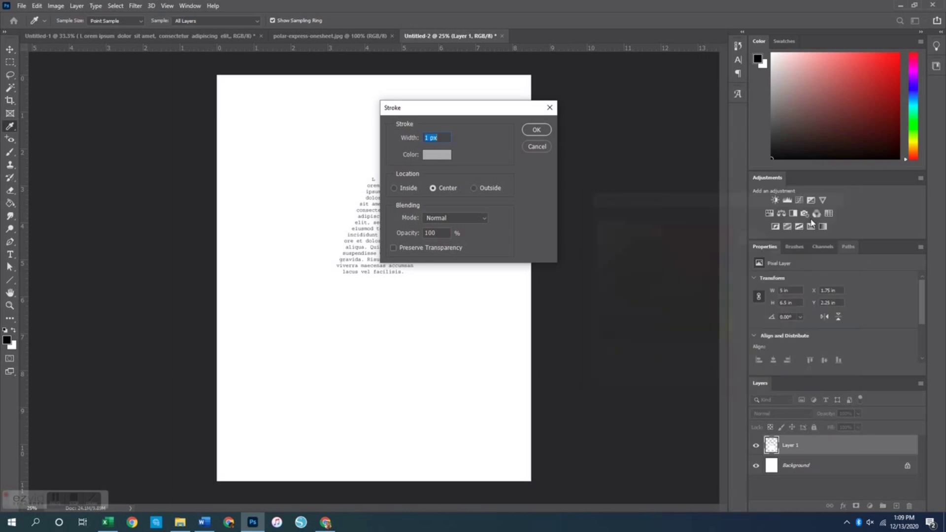
click(538, 131)
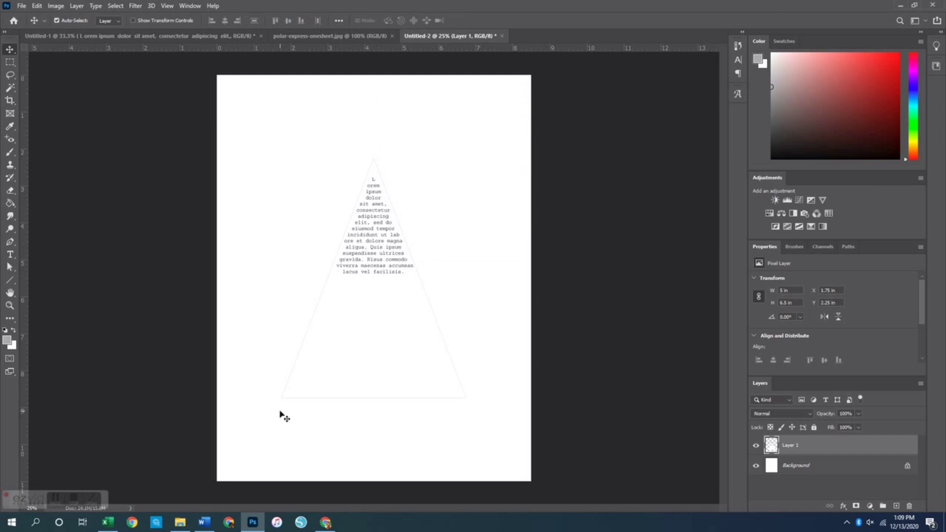
drag(381, 268, 336, 194)
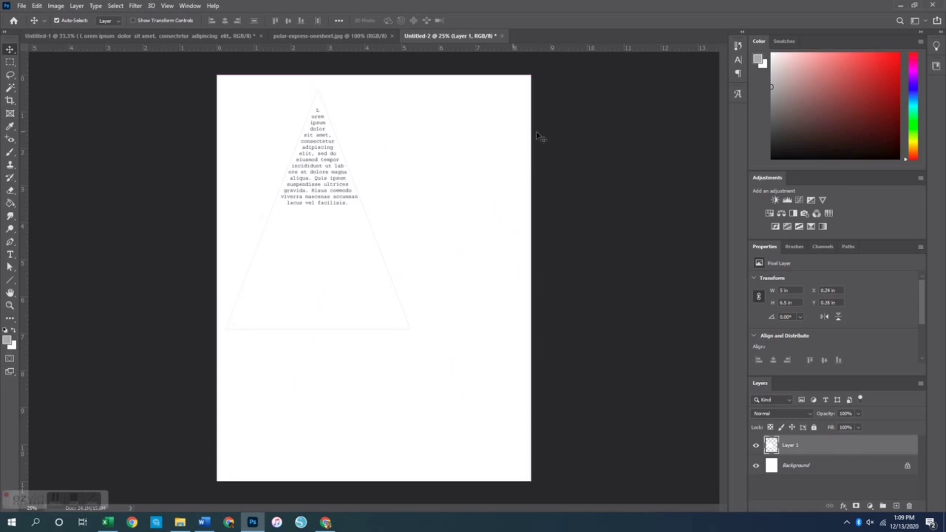